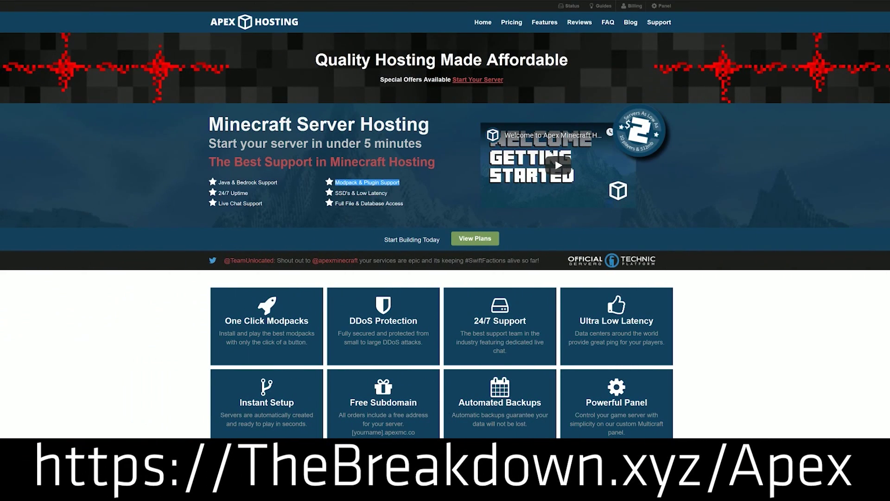
Step: Highlight the 24/7 Uptime, 24/7 Support and One Click Modpacks features on the page
drag(266, 194, 222, 190)
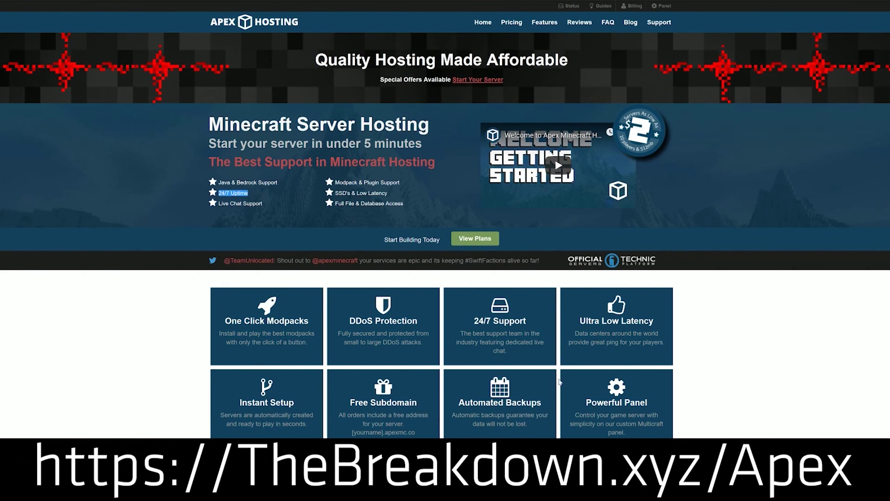
drag(543, 321, 472, 322)
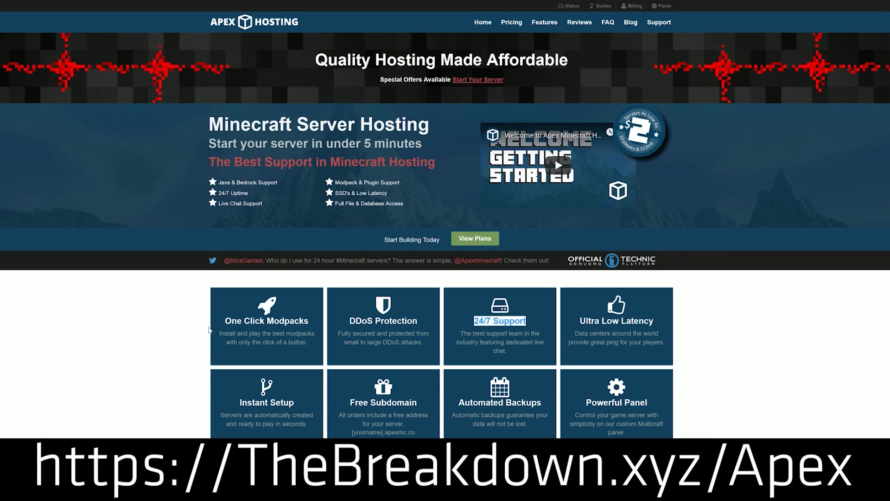
drag(216, 324, 310, 323)
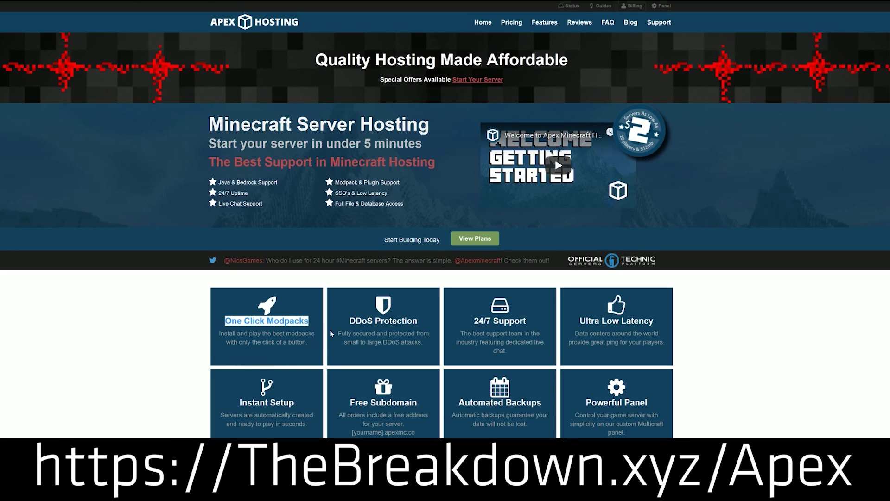
scroll(170, 349, down, 1)
scroll(171, 350, down, 10)
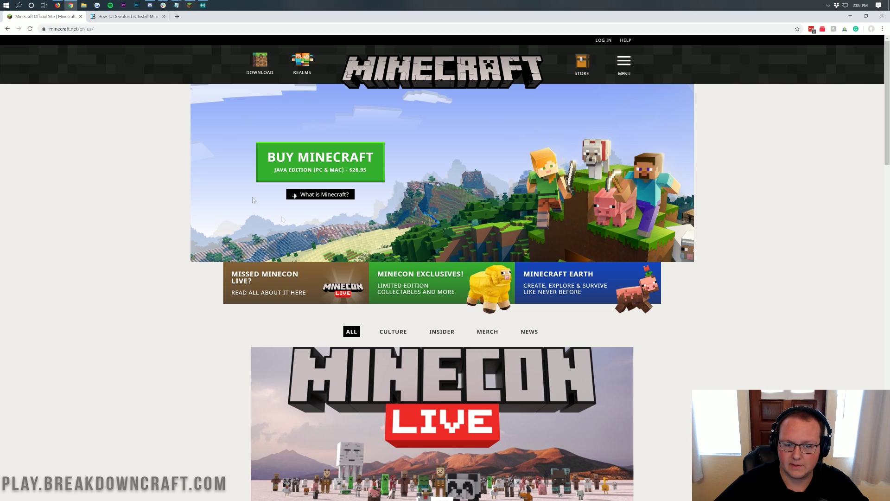
Step: Switch to the How To Download & Install Minecraft article and scroll through it
click(126, 21)
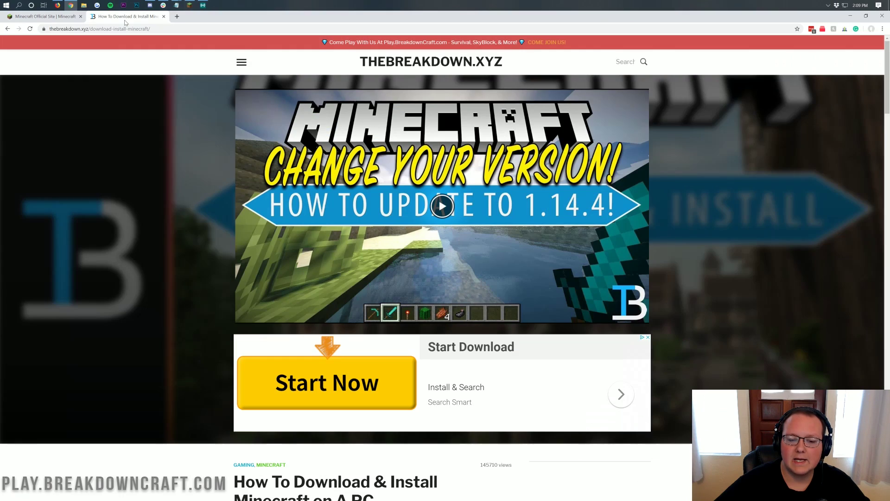
scroll(249, 154, down, 4)
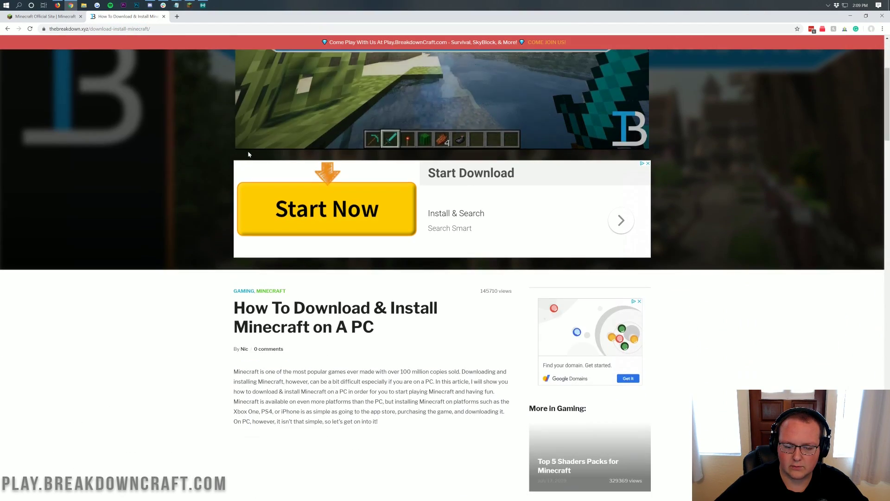
scroll(202, 218, down, 5)
scroll(199, 226, up, 9)
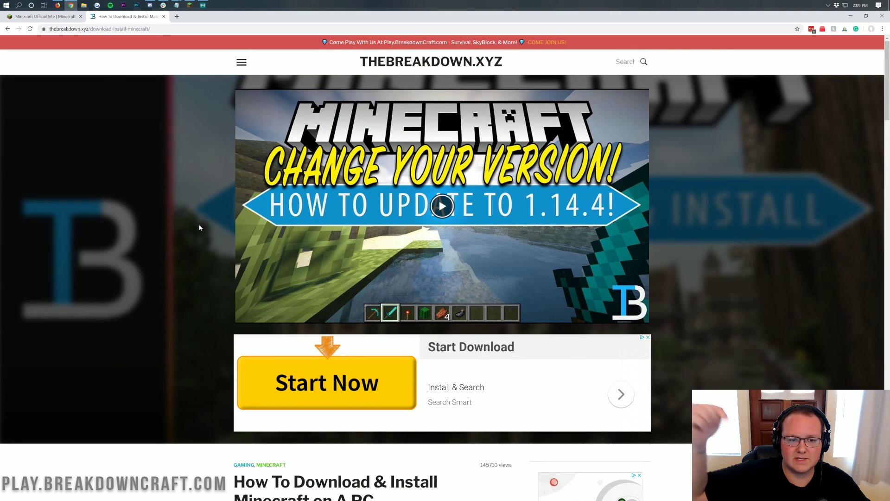
scroll(202, 227, down, 5)
scroll(318, 182, down, 20)
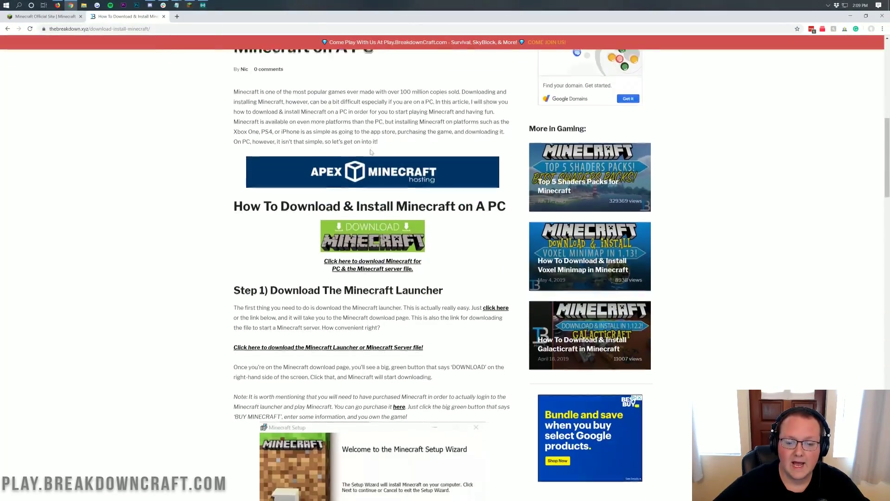
scroll(370, 165, up, 2)
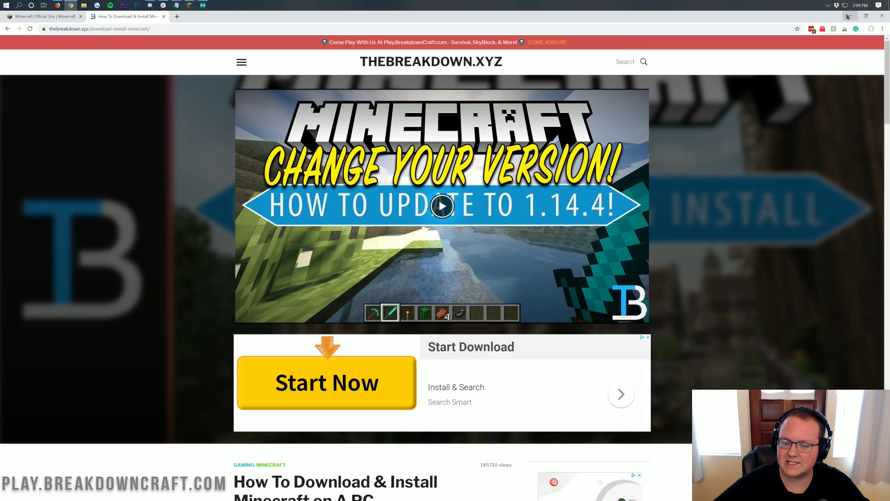
Step: Minimize Chrome, bring up the Minecraft Launcher, and glance at the skins page
click(849, 17)
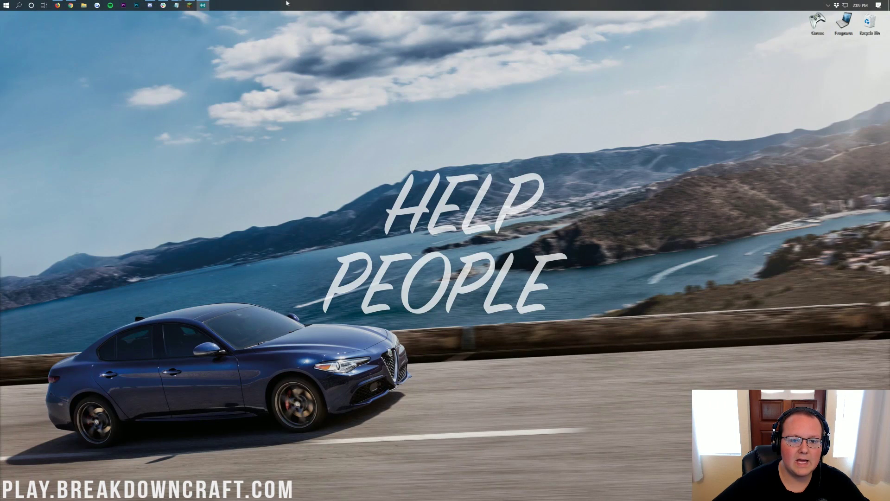
click(190, 5)
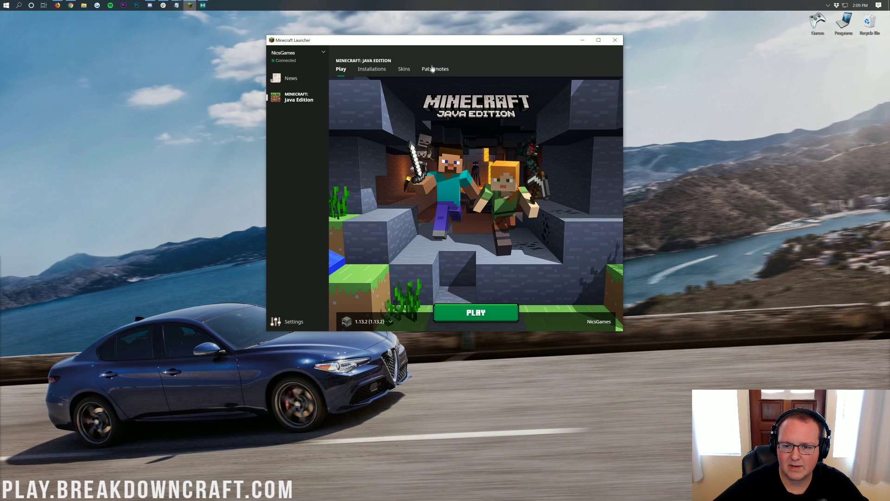
click(404, 69)
click(338, 72)
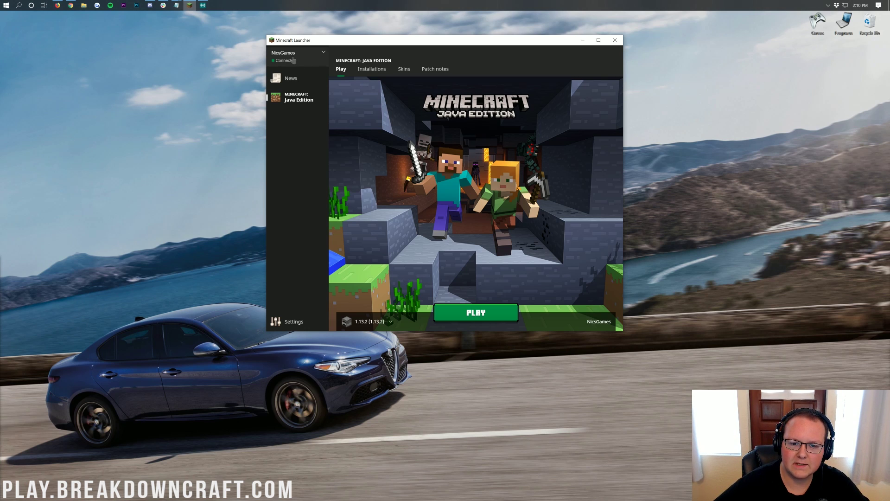
Step: View the signed-in accounts, start Add account, then dismiss the login and return to Java Edition
click(293, 60)
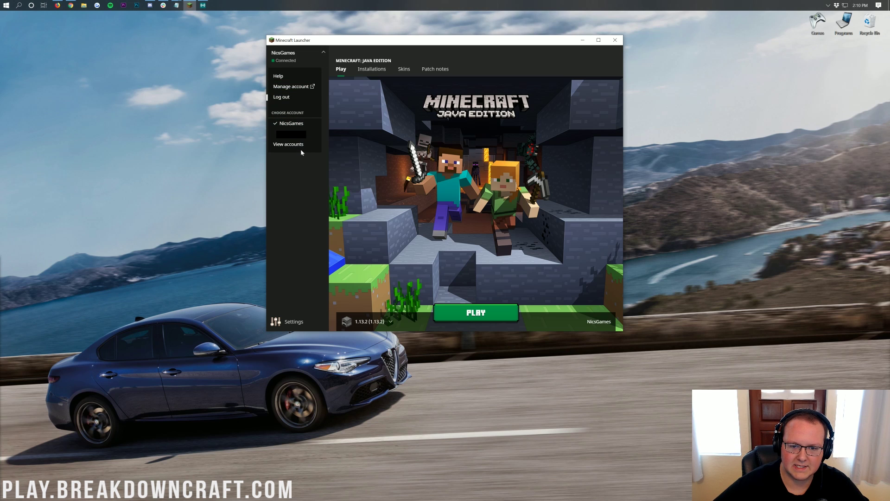
click(299, 146)
click(358, 87)
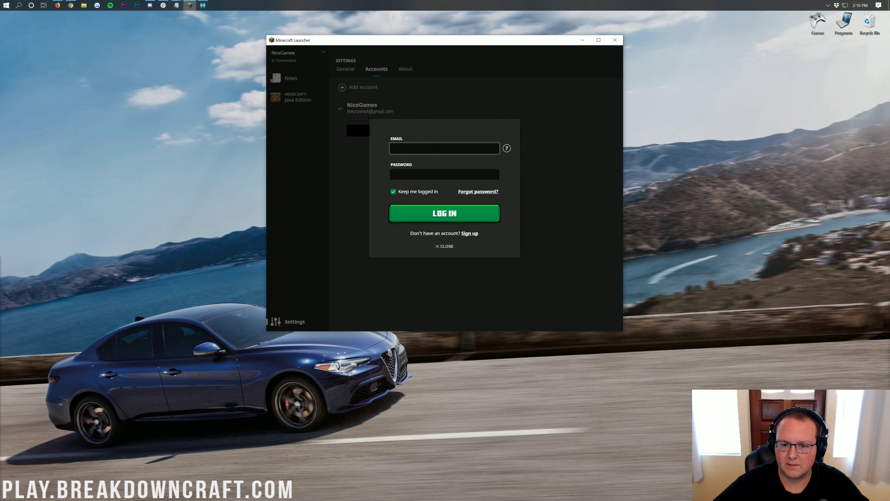
click(362, 160)
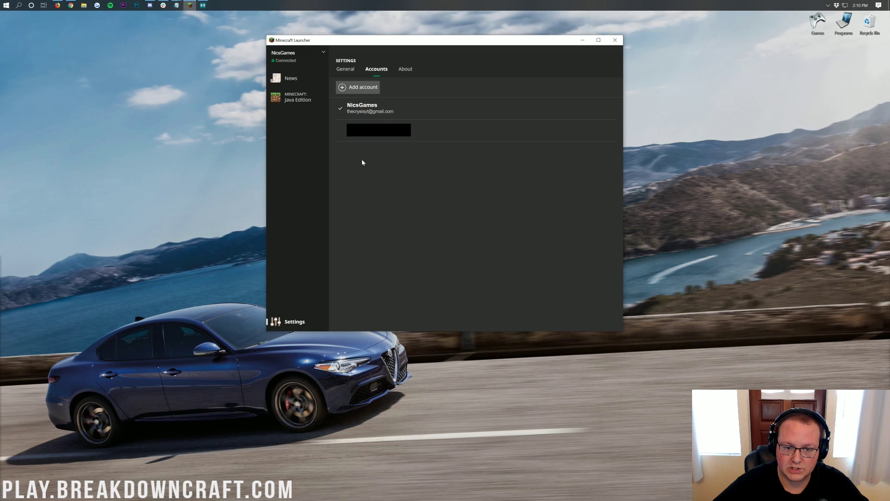
click(306, 65)
click(291, 53)
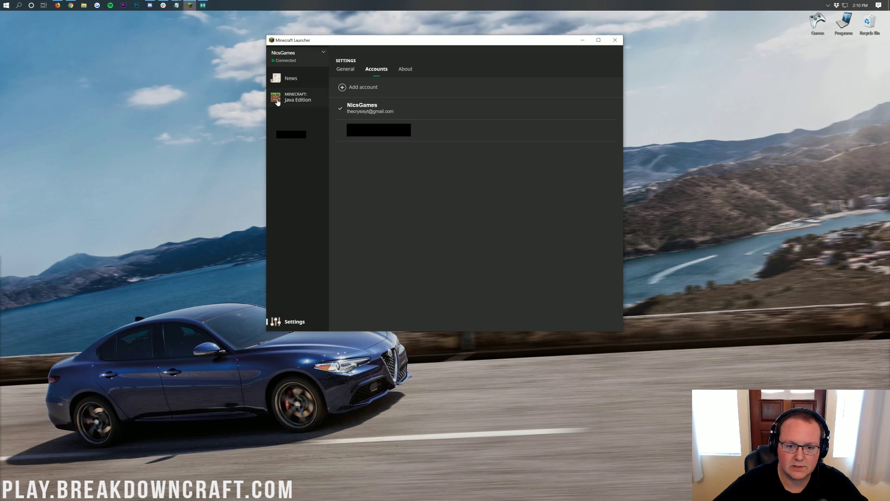
Step: Add a second account via View accounts, entering its e-mail and pasted password, and log in
click(286, 58)
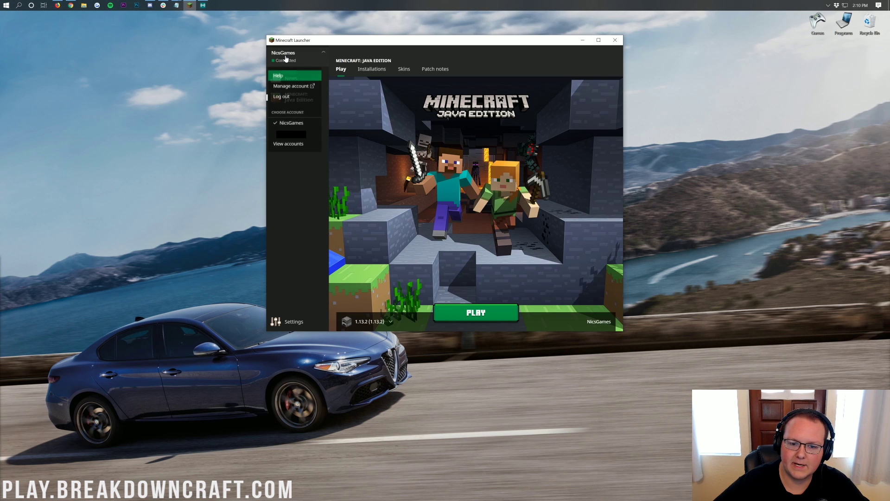
click(295, 147)
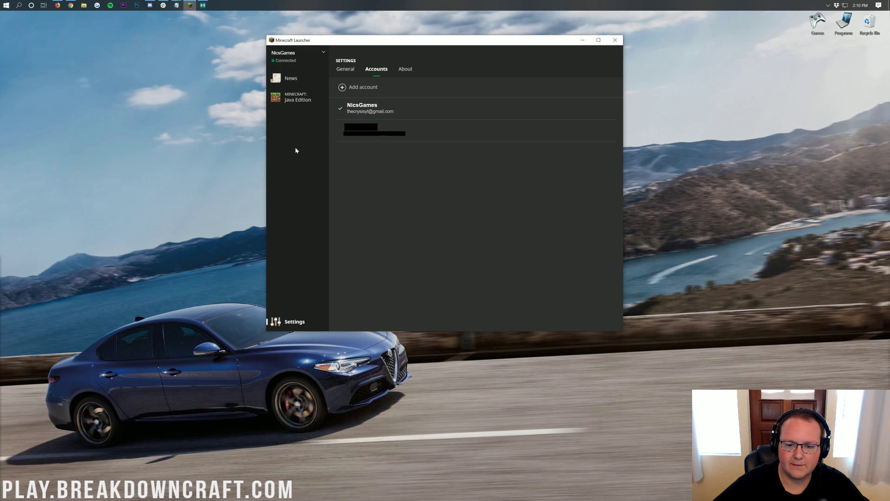
click(347, 90)
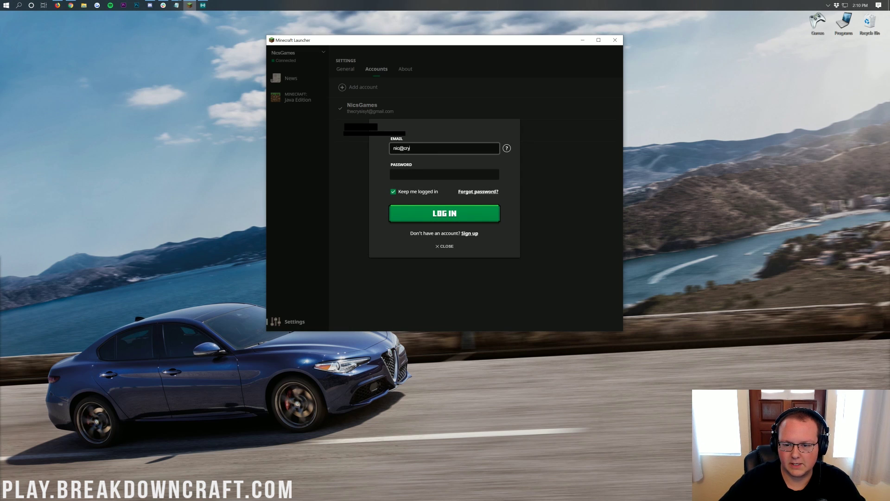
key(Tab)
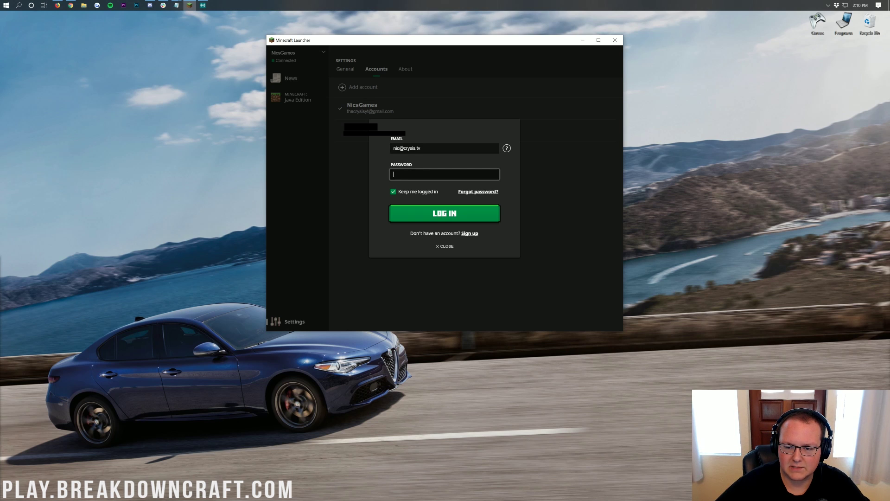
key(ctrl+v)
click(466, 219)
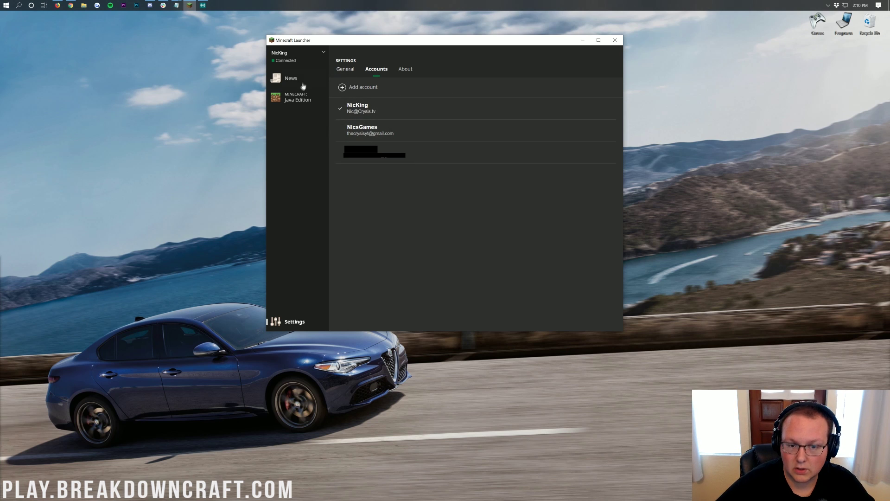
Step: Launch Minecraft: Java Edition with version 1.13.2 selected
click(297, 97)
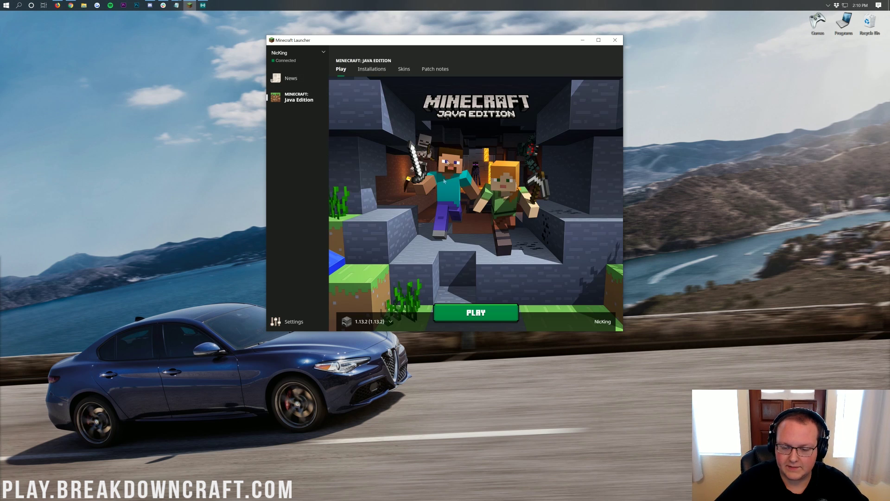
click(370, 322)
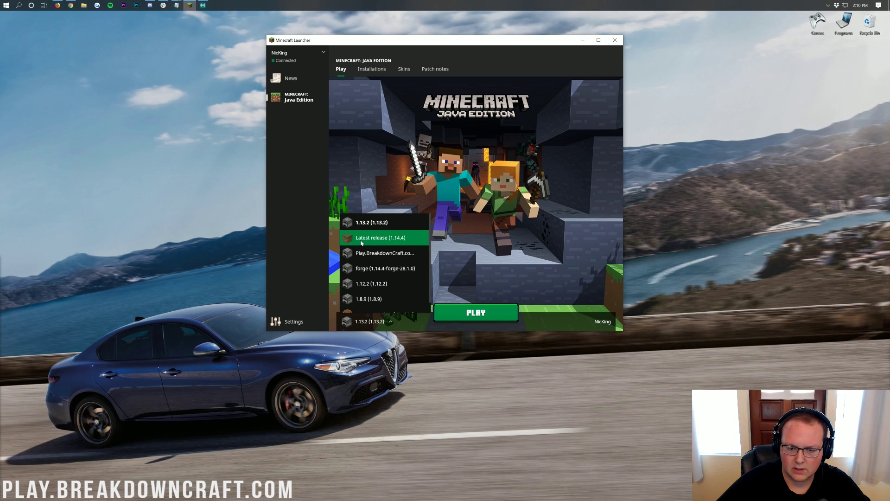
click(375, 224)
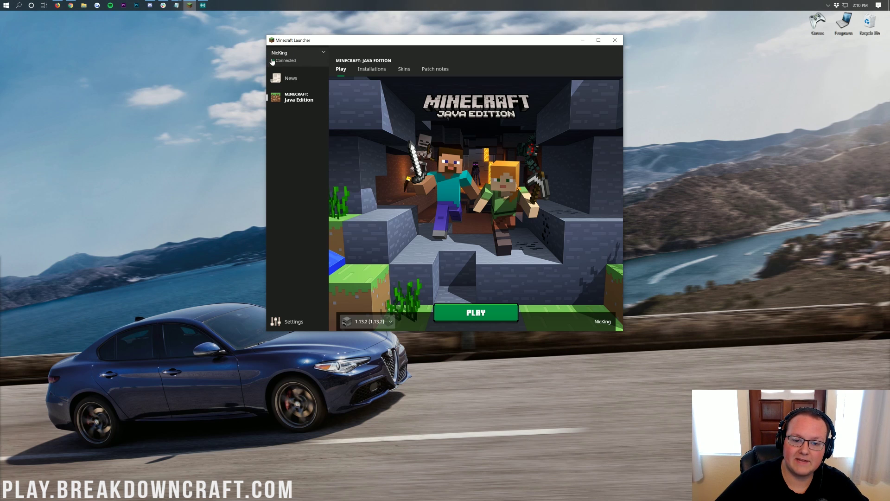
click(477, 312)
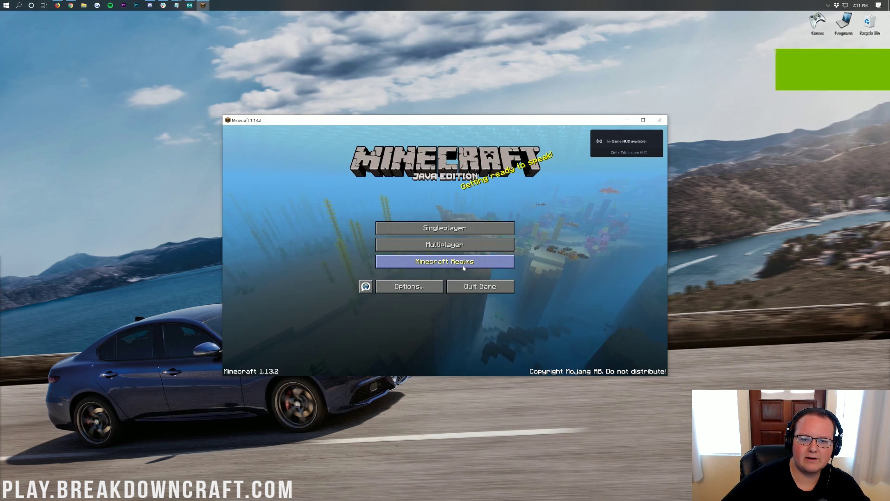
Step: Move the game window to the top-left and reopen the Minecraft Launcher via Start search
drag(368, 122, 150, 20)
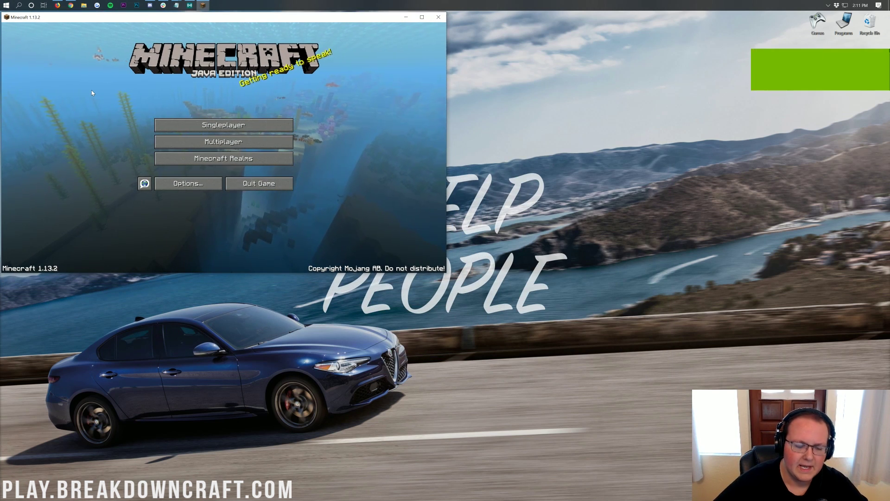
click(3, 4)
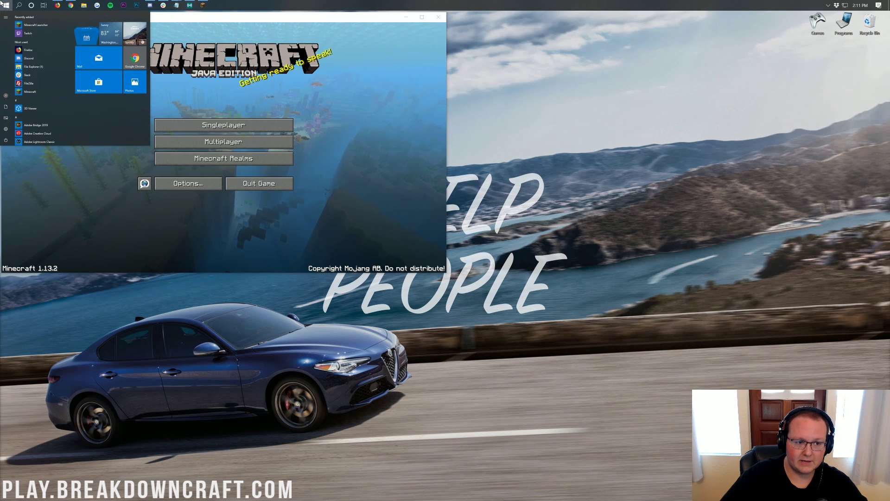
text(minecraft)
key(Return)
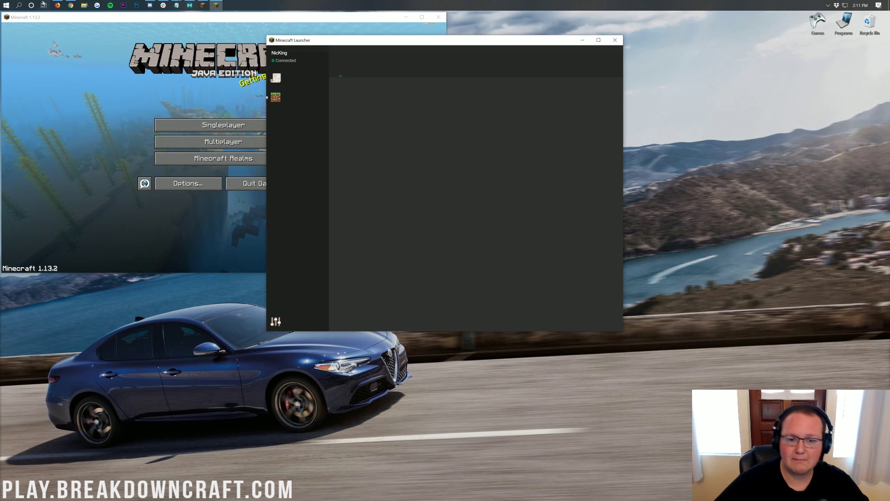
click(3, 5)
text(minecraft)
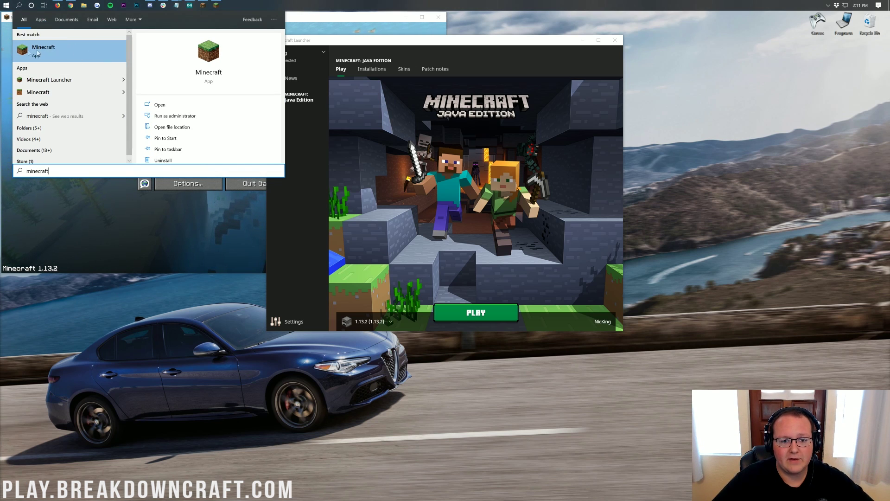
click(385, 125)
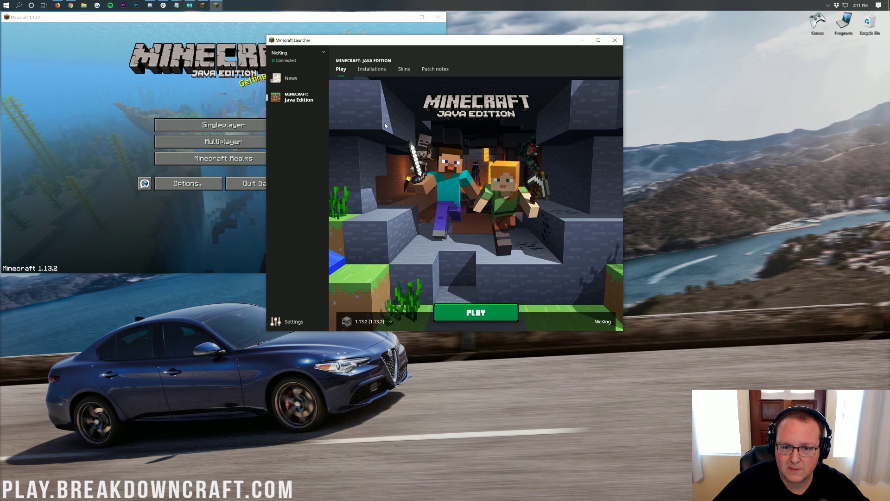
Step: Switch to the second account and press PLAY with it
click(291, 61)
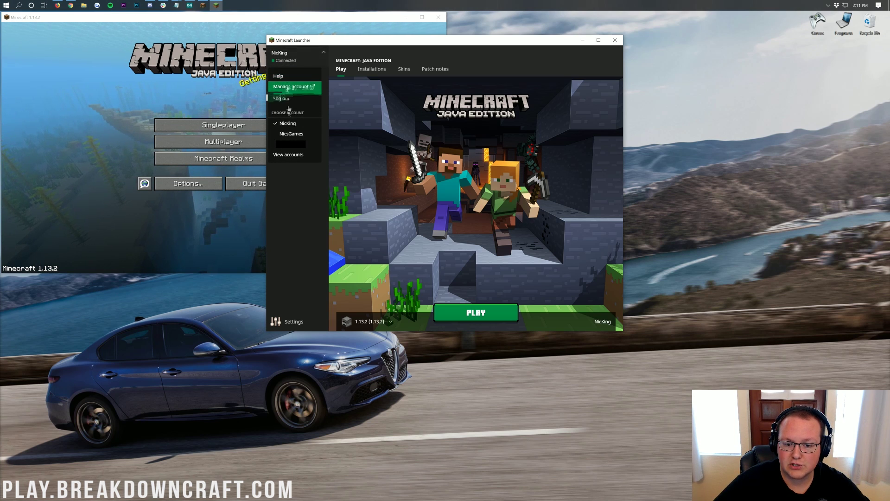
click(285, 134)
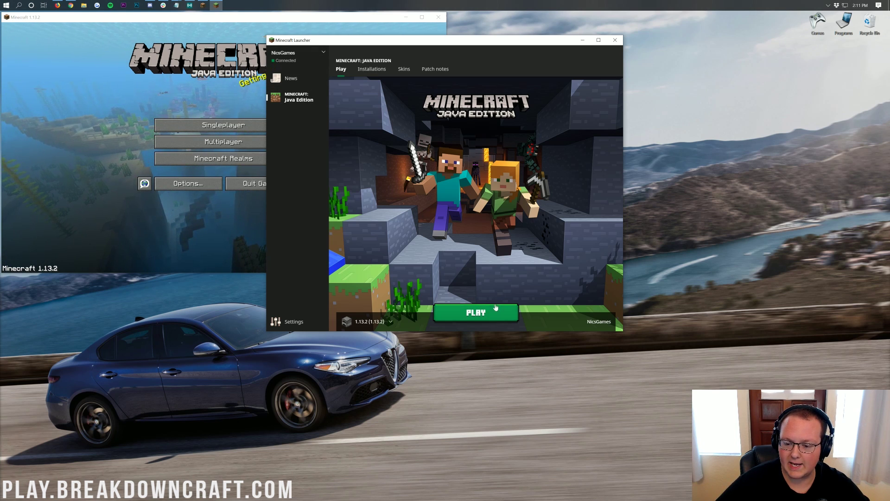
click(476, 312)
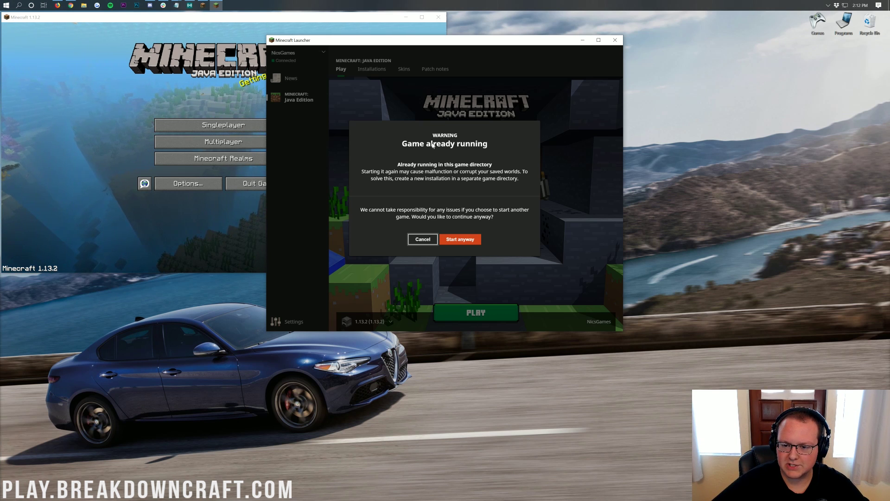
Step: Choose Start anyway in the 'Game already running' warning
click(461, 240)
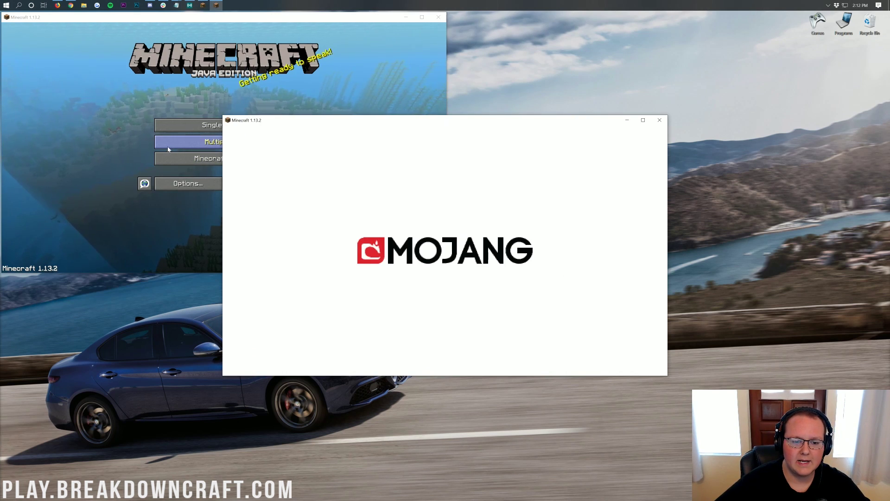
Step: Open Multiplayer and arrange the two game windows on the left and right halves
click(204, 142)
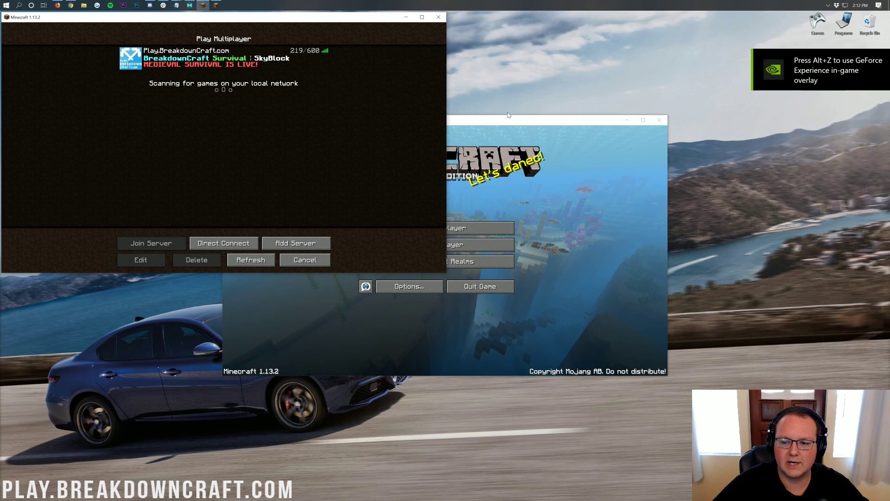
drag(516, 116, 734, 18)
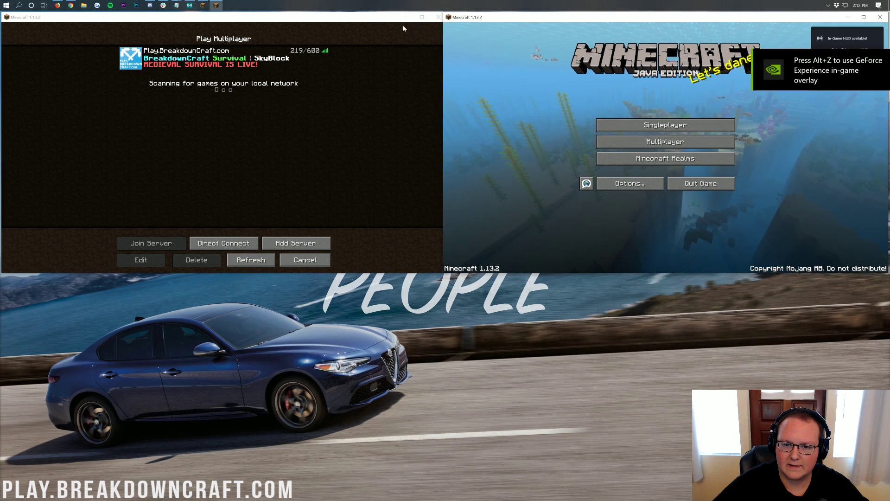
drag(394, 22, 388, 22)
Step: Join BreakdownCraft in the left window and check the online player list
click(191, 65)
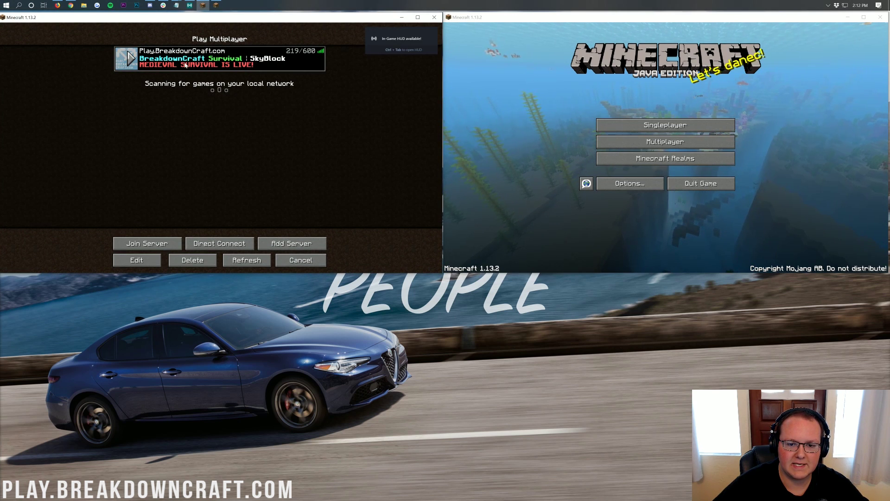
double_click(185, 65)
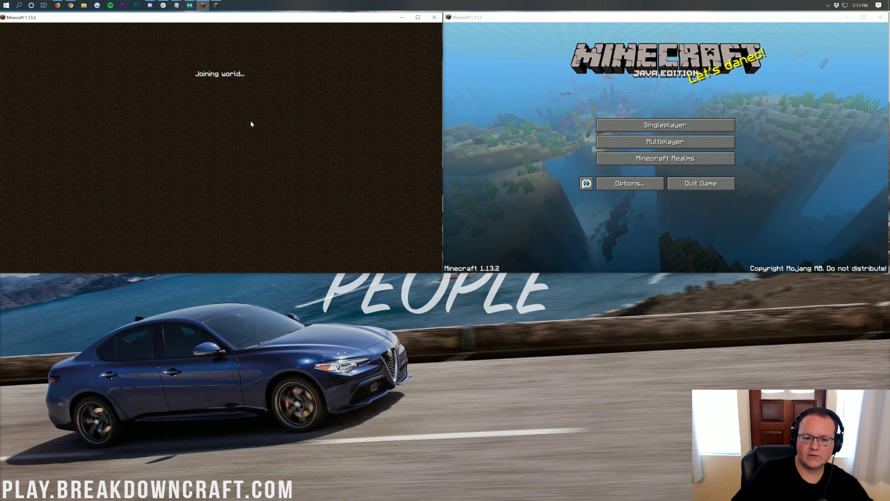
key(Tab)
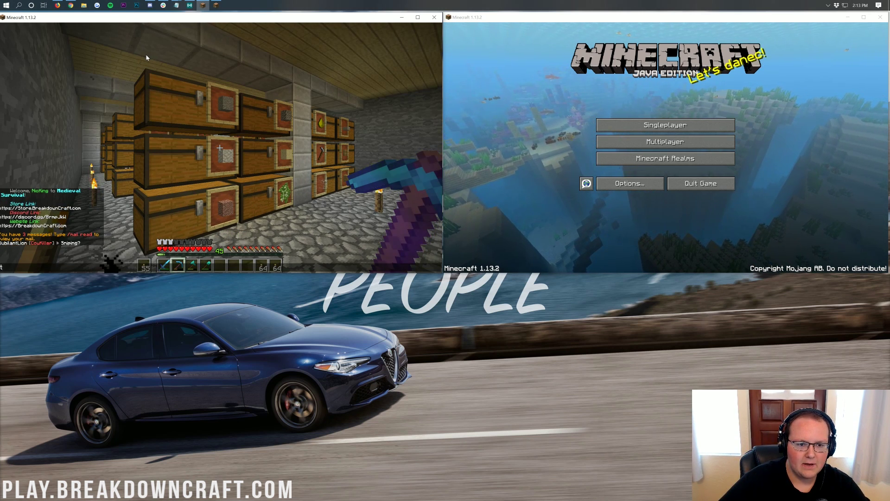
key(Tab)
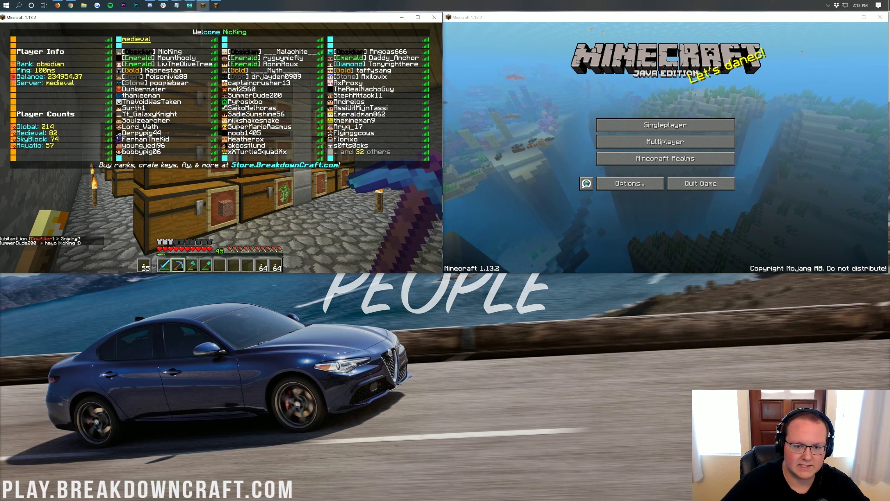
Step: Join BreakdownCraft in the right window and give it control
click(666, 142)
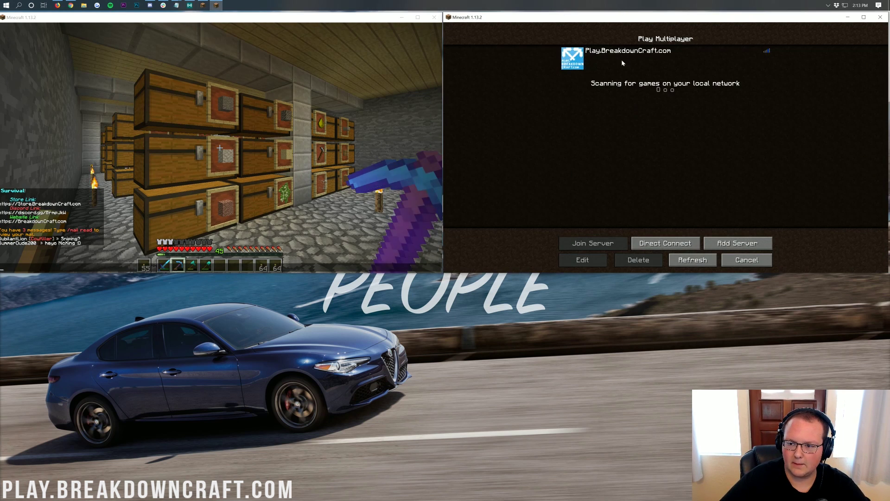
double_click(622, 60)
key(alt+Tab)
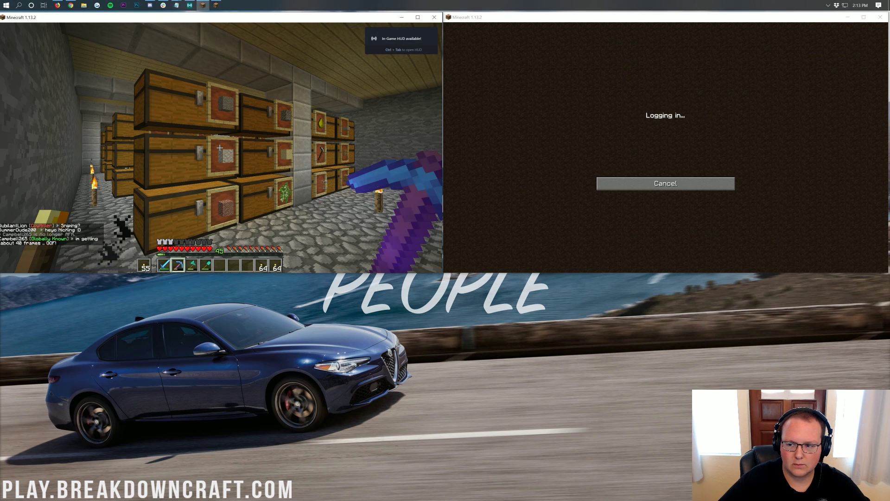
key(t)
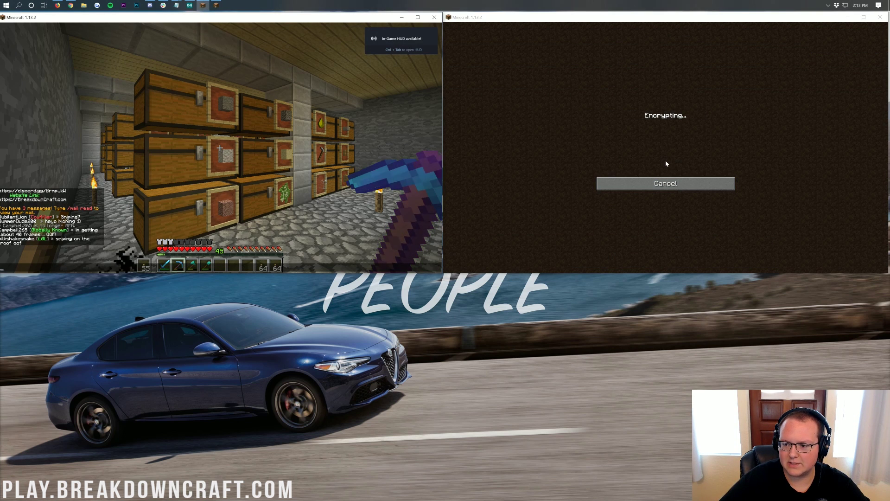
click(666, 163)
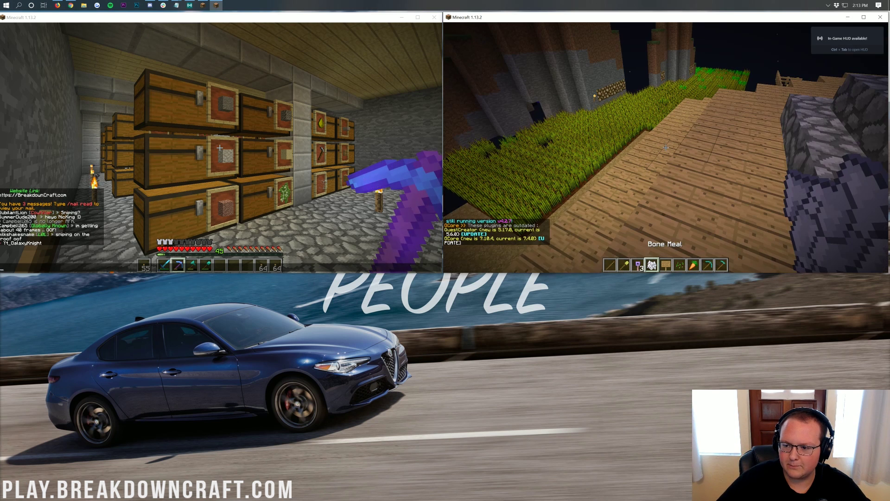
Step: Run /v in the right window to disable vanish, then check the left window's player list
key(slash)
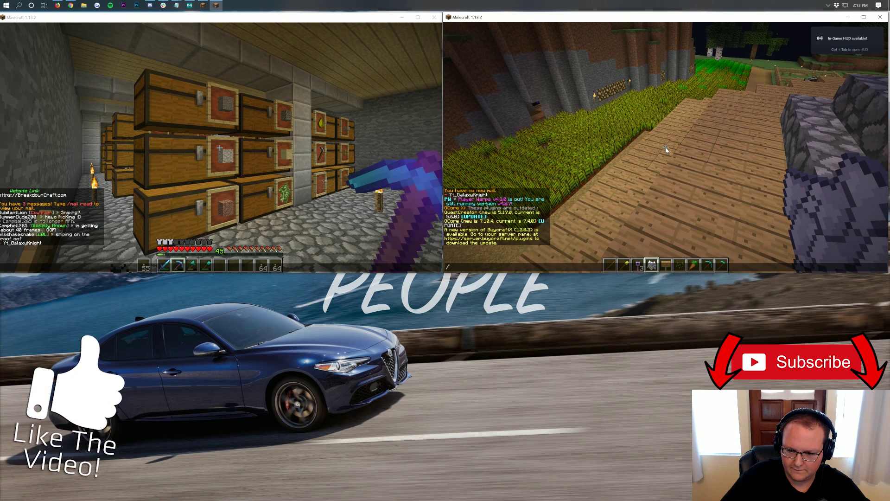
text(v)
key(Return)
key(t)
click(104, 222)
key(Tab)
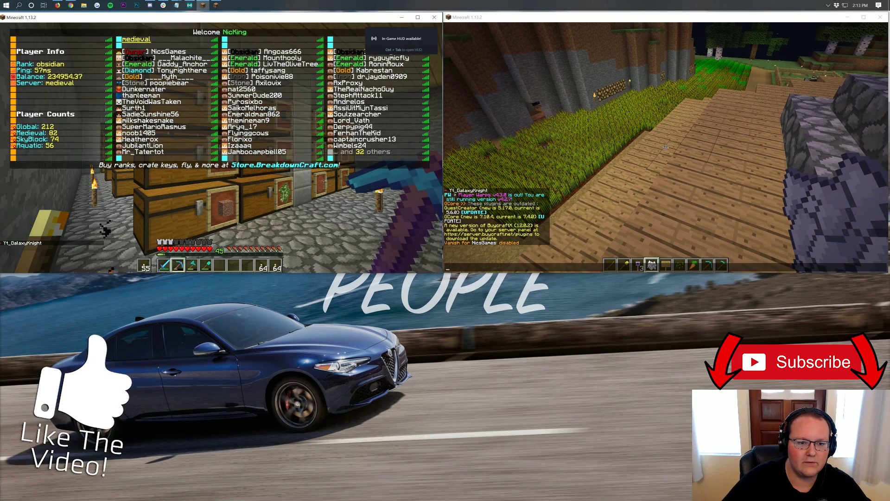
key(t)
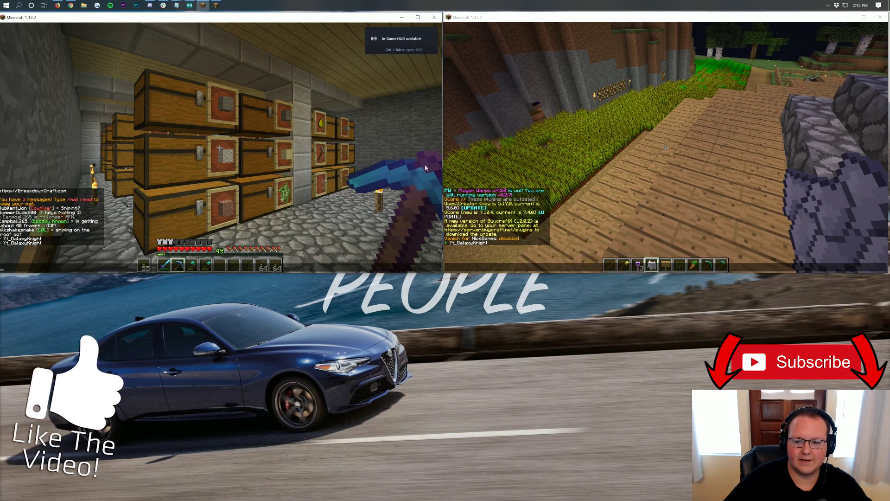
Step: Walk both players into the chest room so they stand facing each other
click(510, 153)
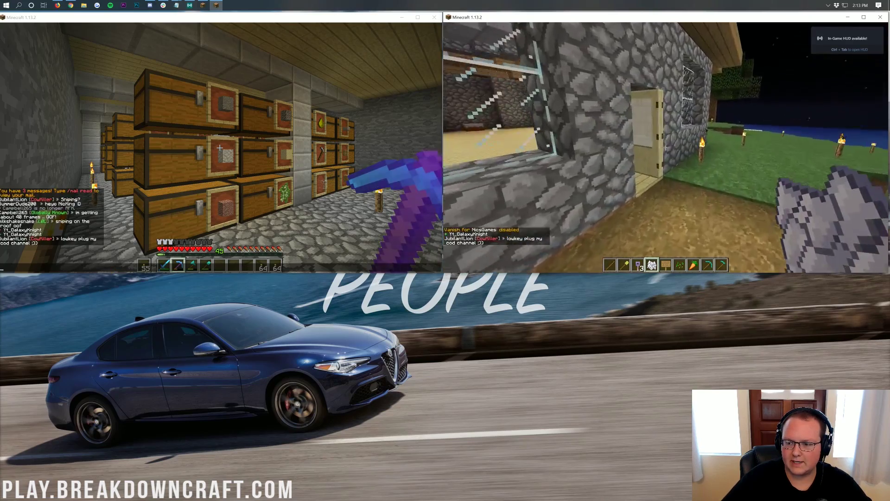
key(w)
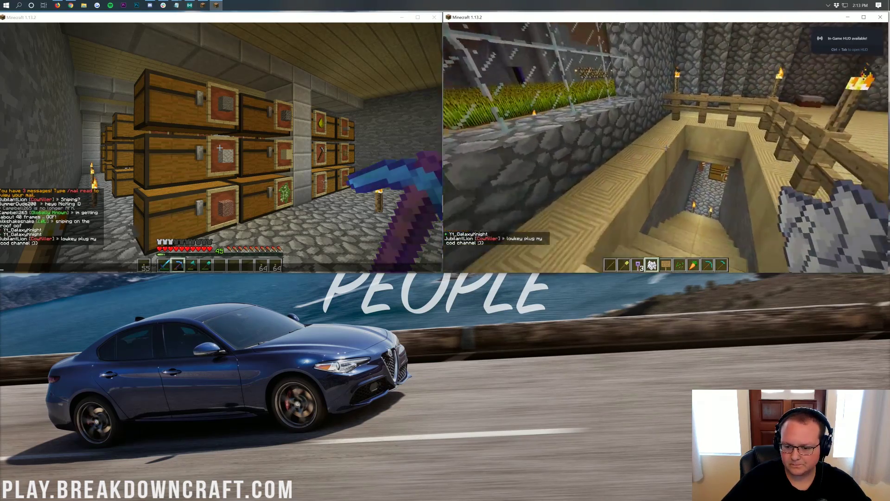
key(w)
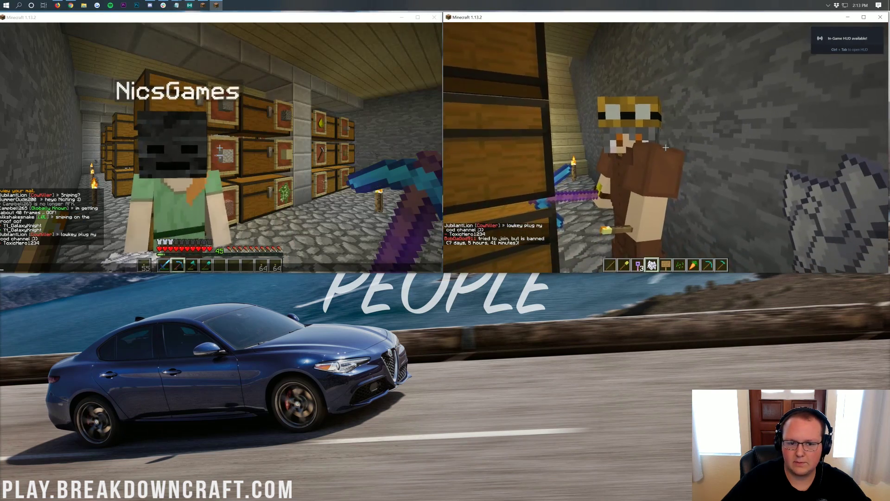
key(t)
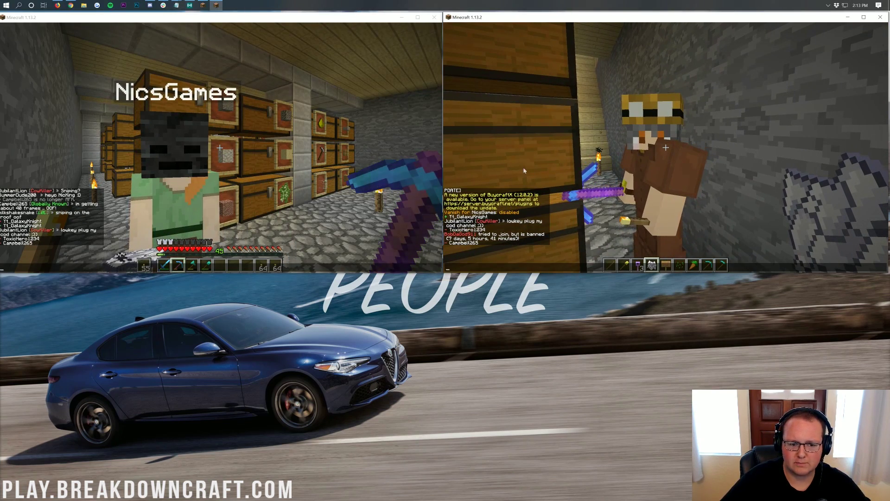
key(alt+Tab)
key(Escape)
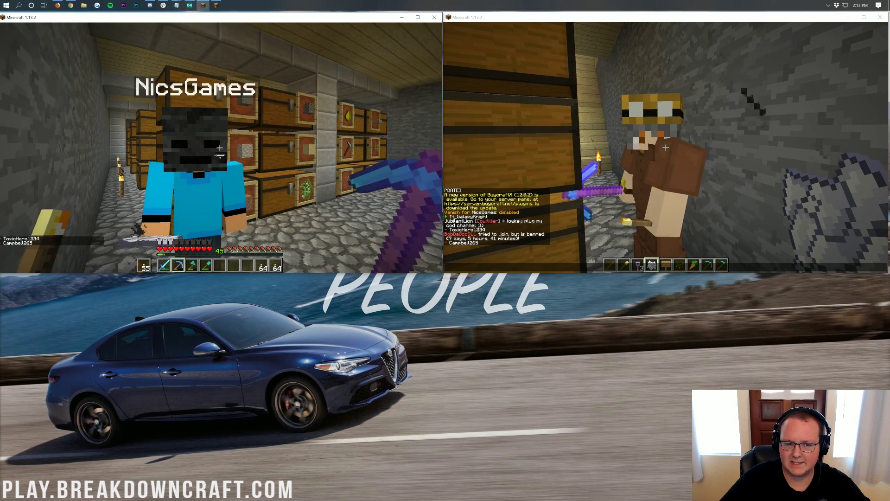
key(w)
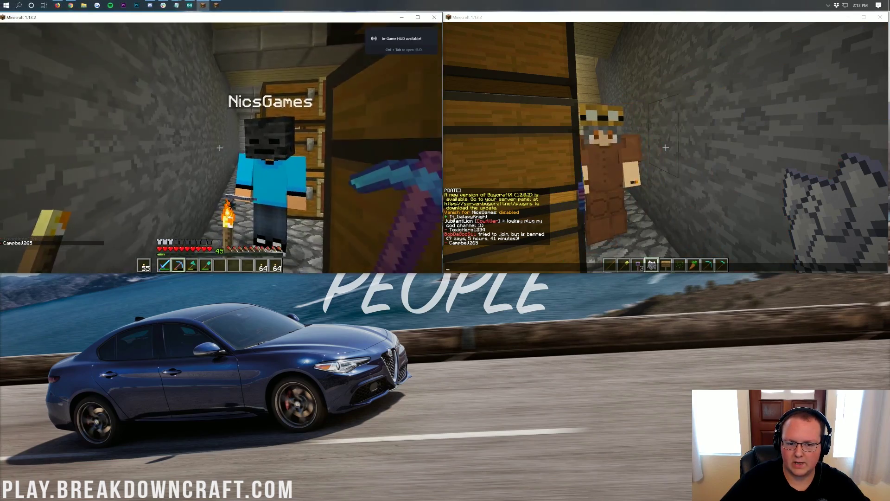
key(w)
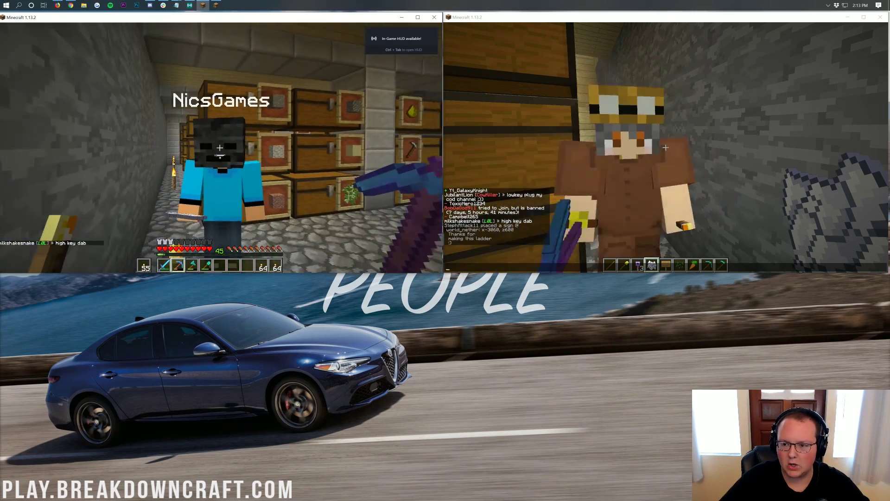
key(t)
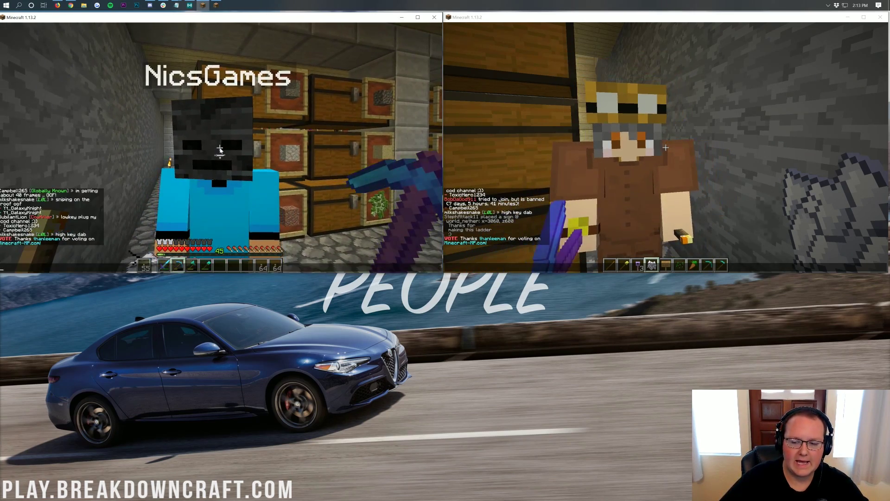
click(662, 170)
key(t)
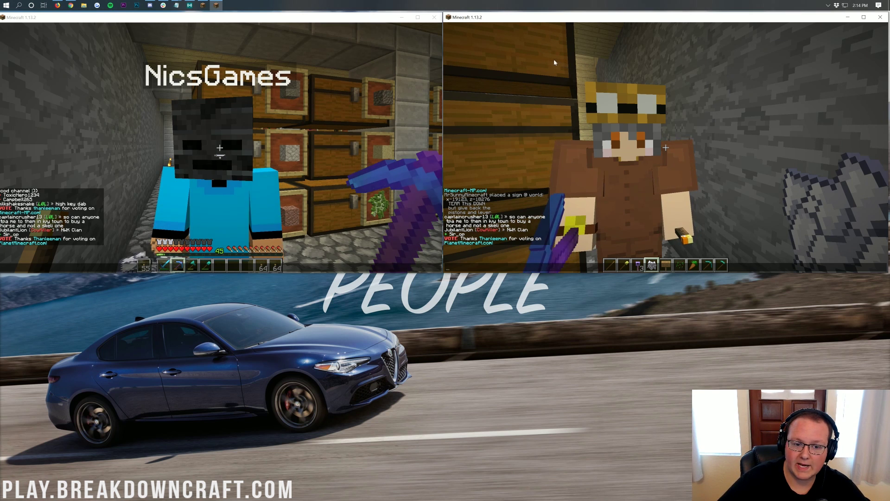
Step: Close the left game, reopen the launcher via search, and start another 1.13.2 copy anyway
click(434, 18)
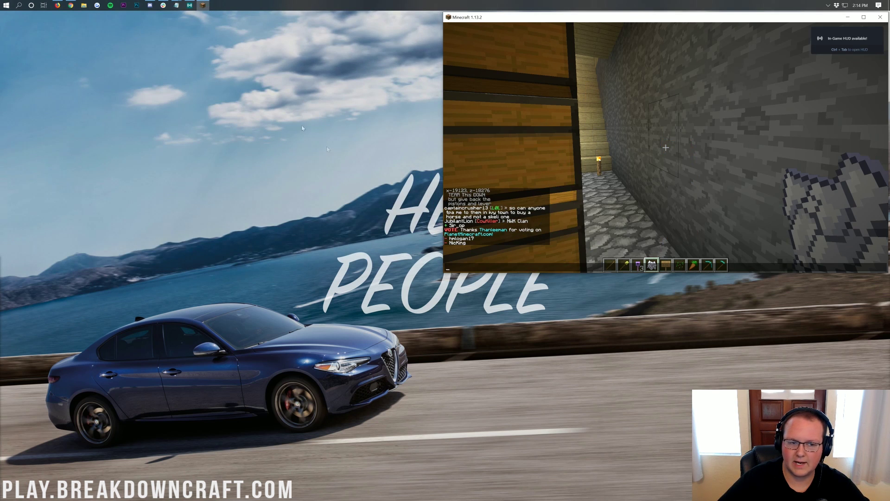
click(1, 3)
text(minecraft)
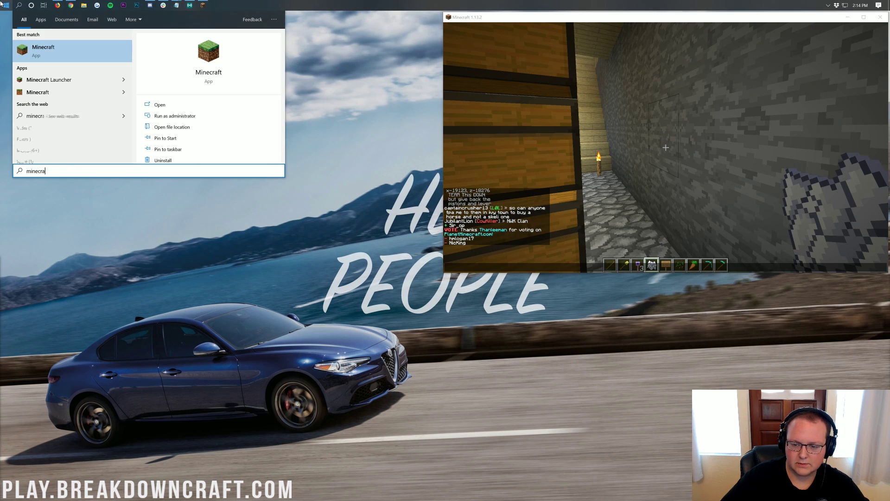
key(Return)
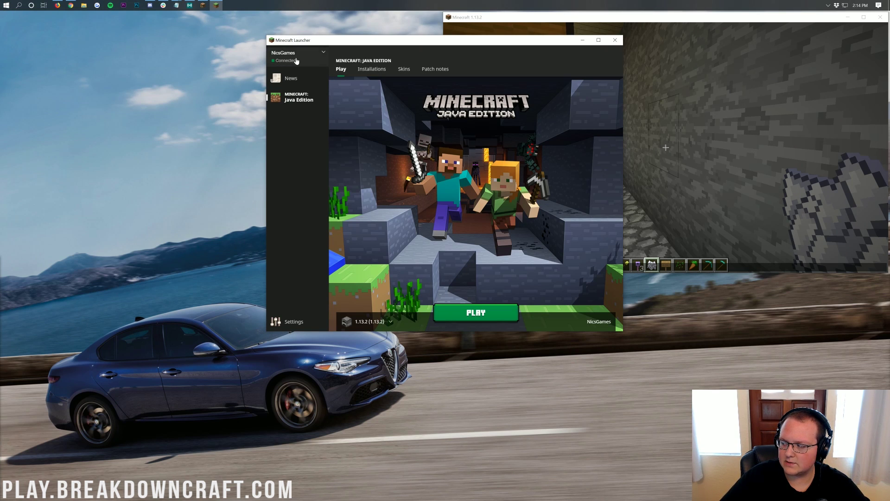
click(476, 312)
click(469, 257)
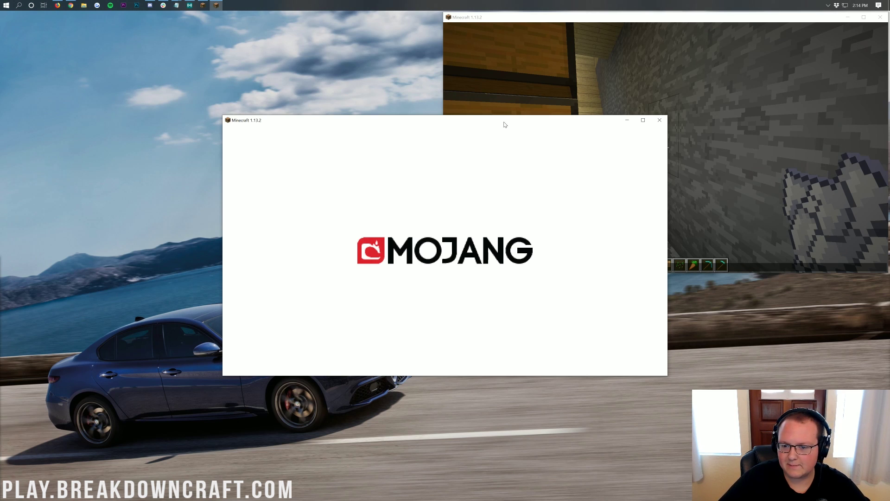
Step: Bring the new game window forward and move it to the top-left
click(571, 27)
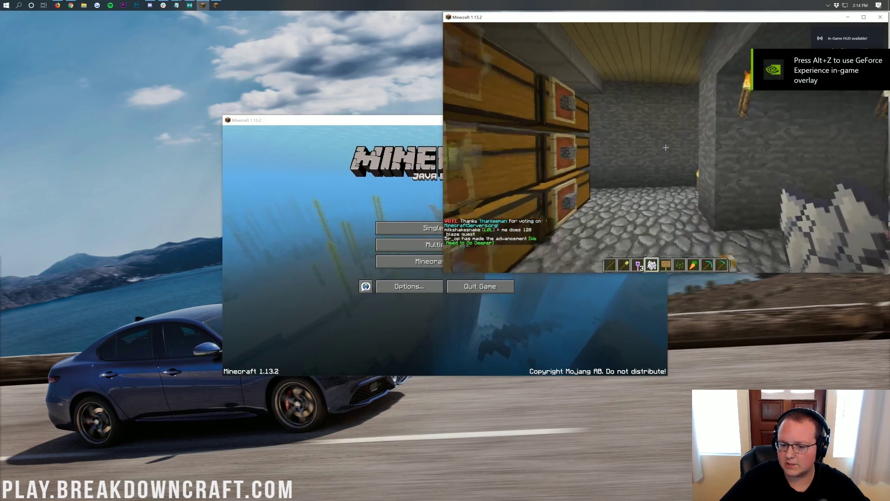
click(354, 203)
drag(357, 121, 137, 21)
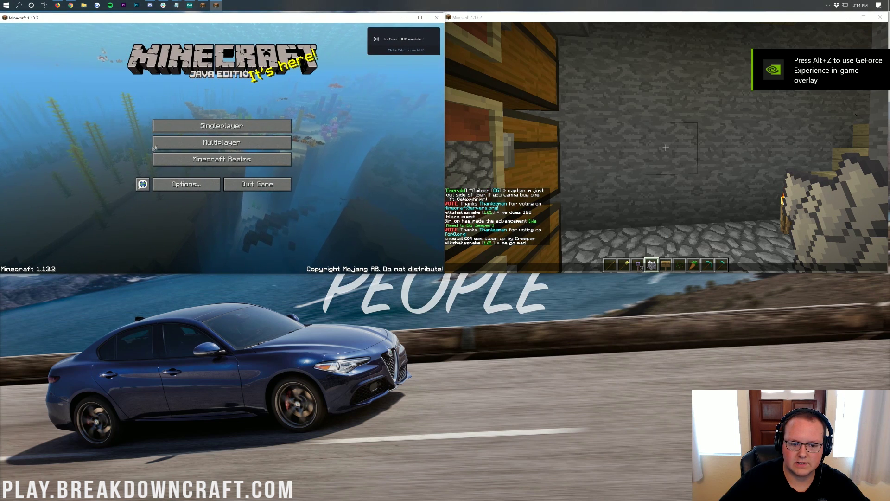
Step: Direct-connect to mc.hypixel.net, retrying after deleting a stray trailing character from the address
click(204, 141)
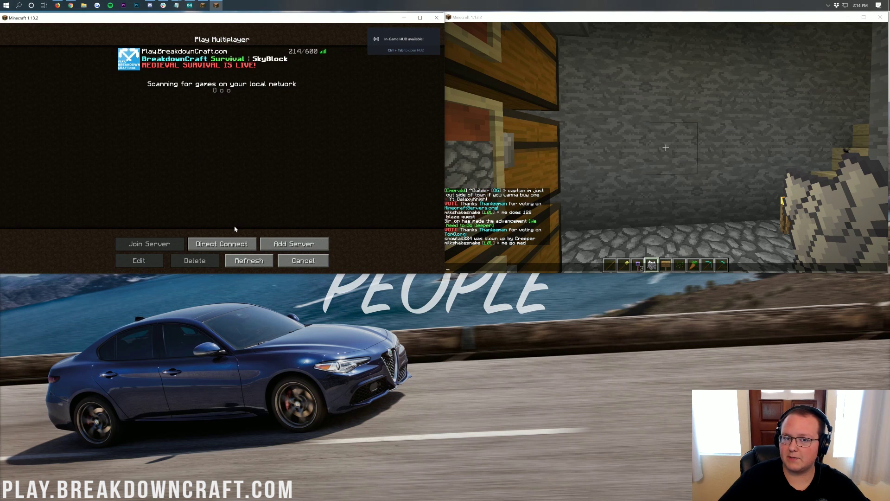
click(221, 251)
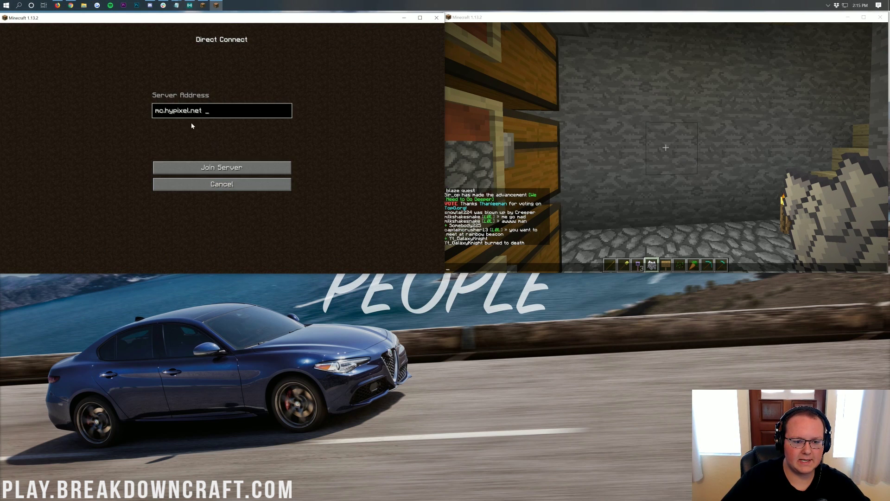
click(215, 166)
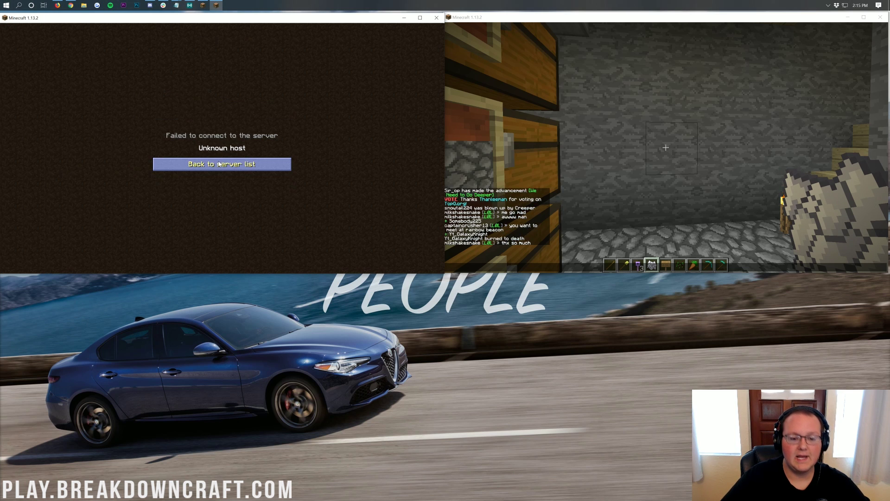
click(220, 164)
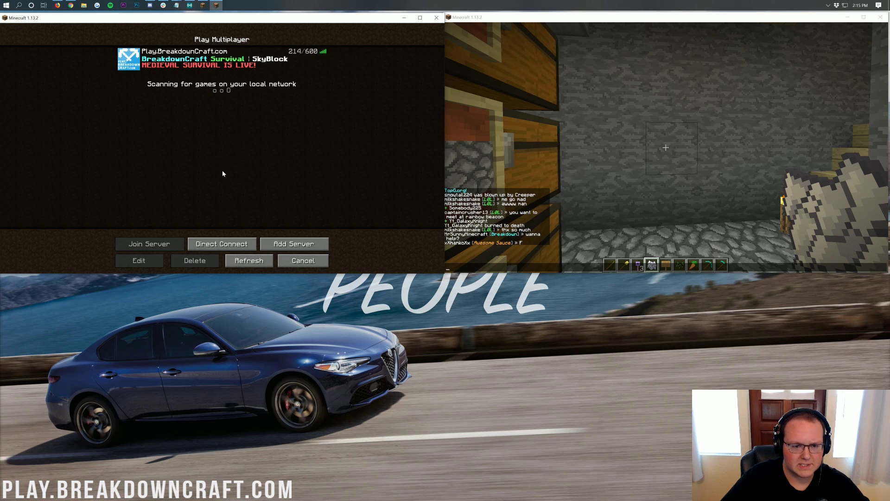
click(248, 240)
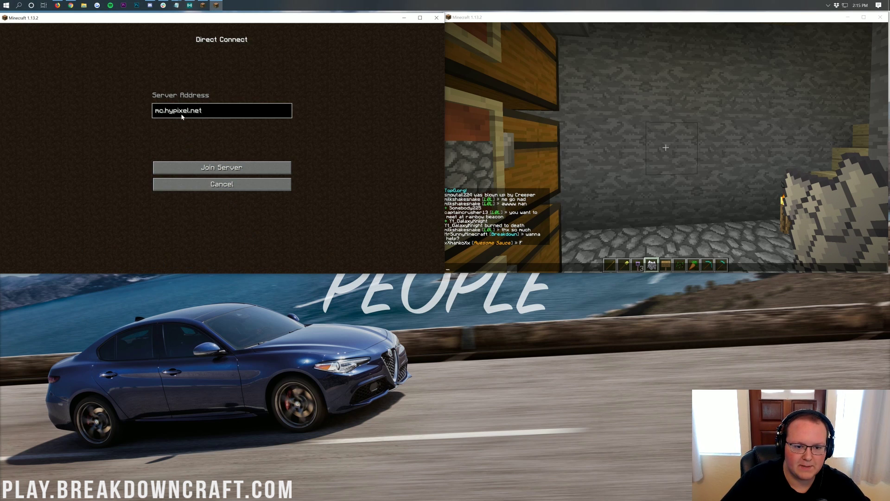
key(BackSpace)
click(200, 169)
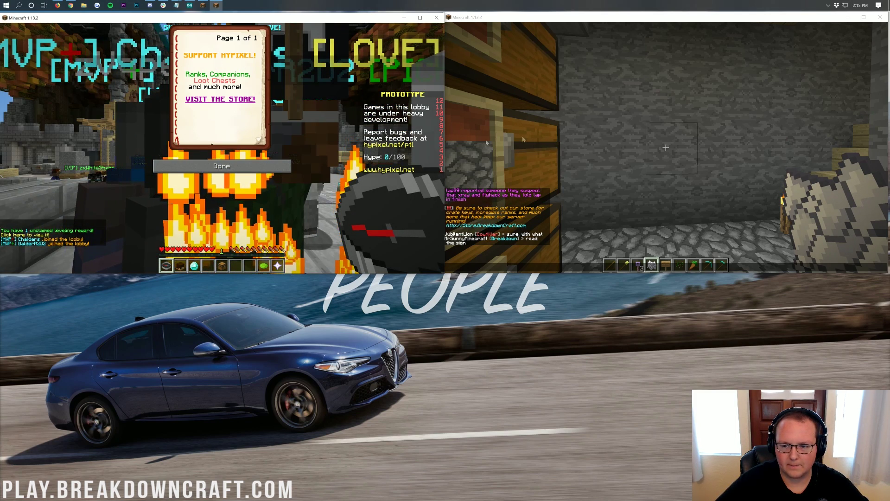
Step: In the BreakdownCraft window, close the chat and view the server's player list
click(556, 196)
key(Escape)
key(Tab)
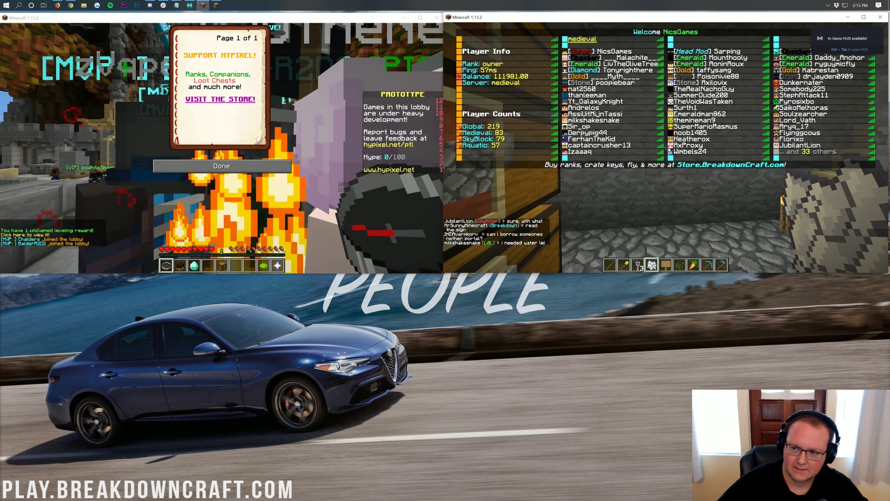
key(Tab)
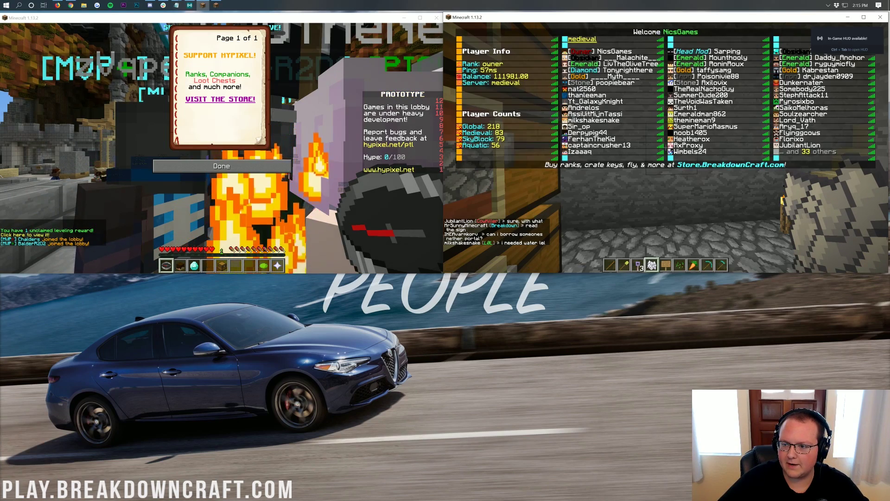
key(t)
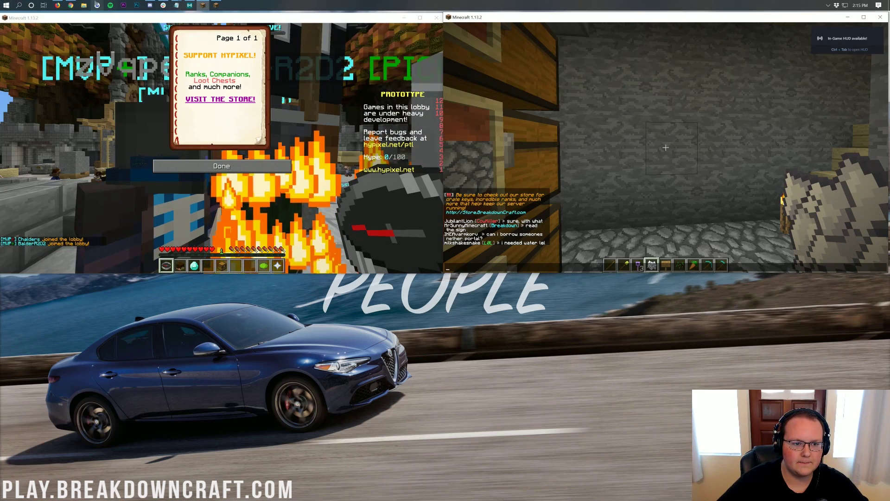
Step: Close the Hypixel welcome book, view Hypixel's player list, then glance at BreakdownCraft's list again
click(201, 177)
key(Escape)
key(Tab)
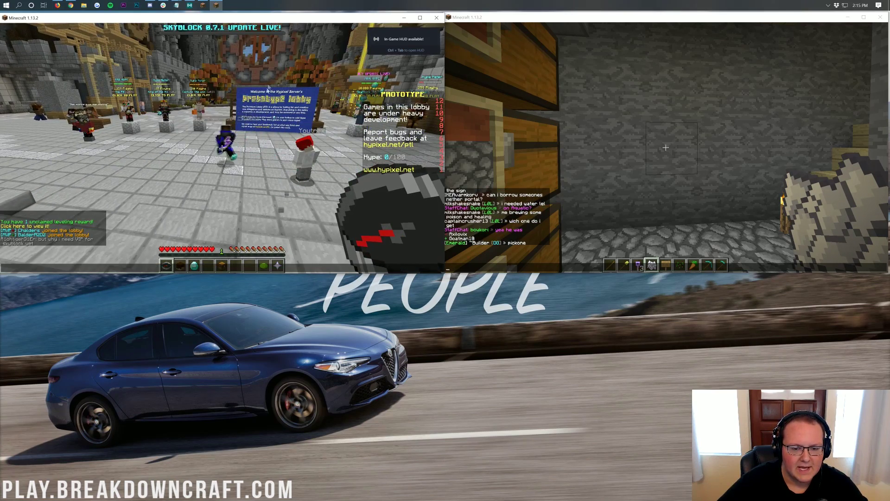
key(Tab)
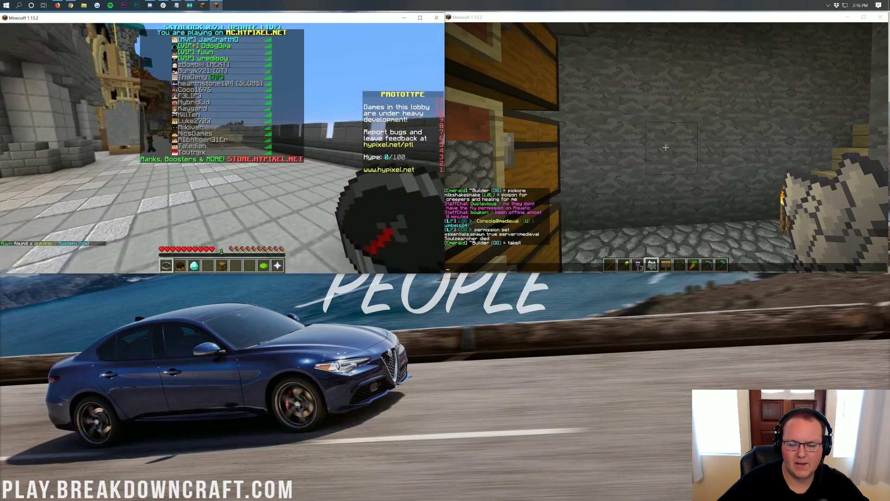
key(t)
click(651, 195)
key(Escape)
key(Tab)
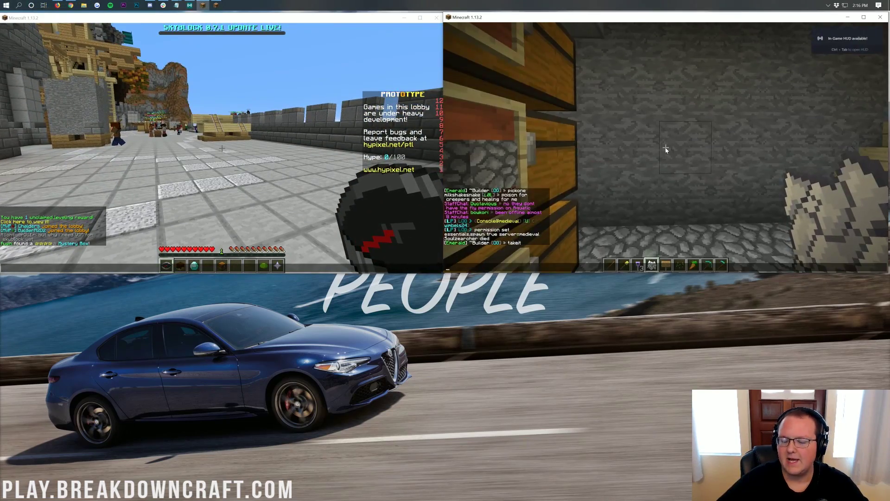
Step: Minimize Hypixel, centre the BreakdownCraft window, and teleport back with /spawn
click(402, 18)
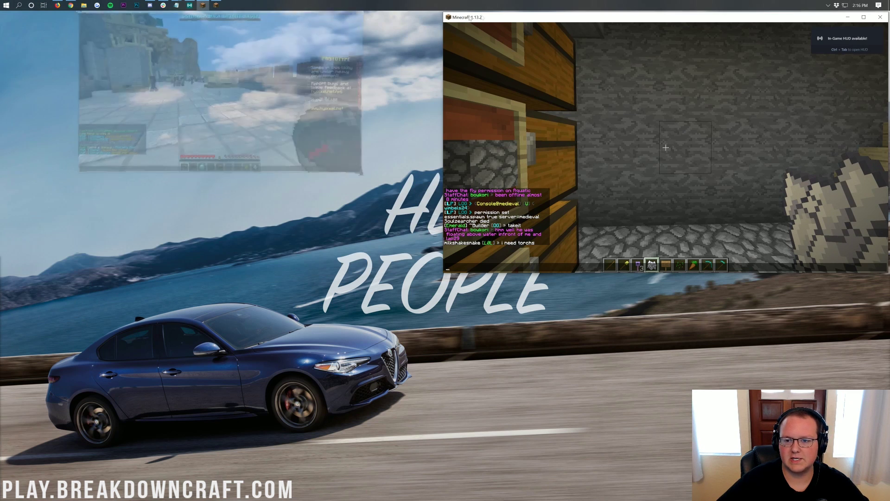
drag(510, 18, 276, 21)
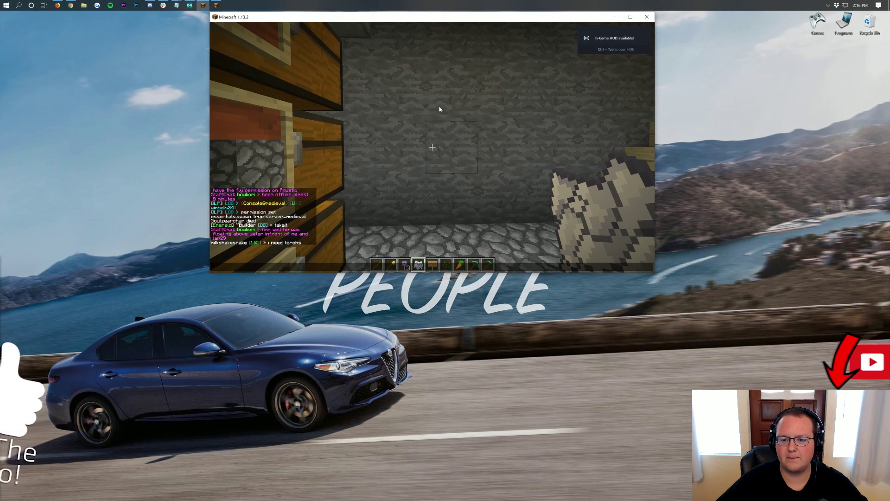
key(Escape)
text(/spawn)
key(Return)
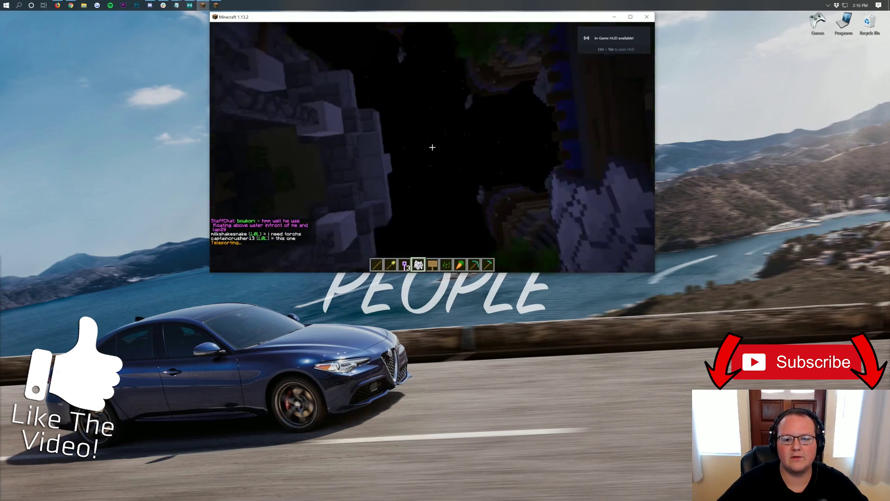
Step: Walk through the gateway into town, then open and close the server selector
key(w)
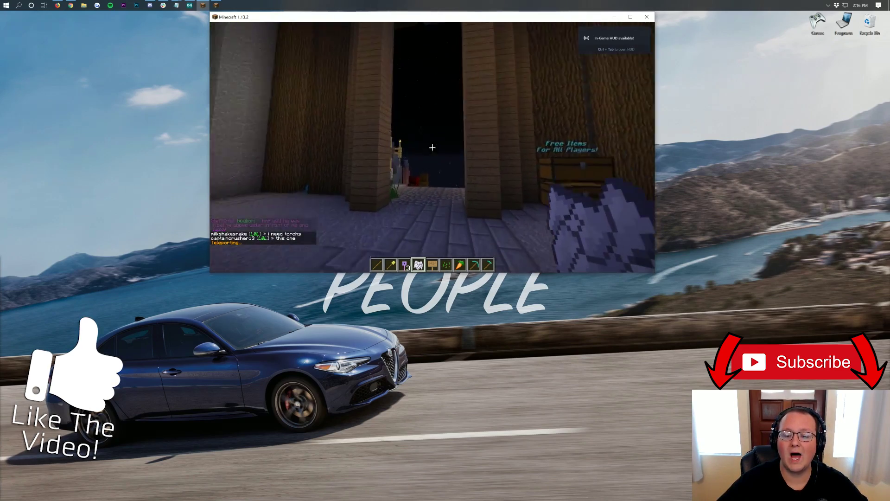
key(w)
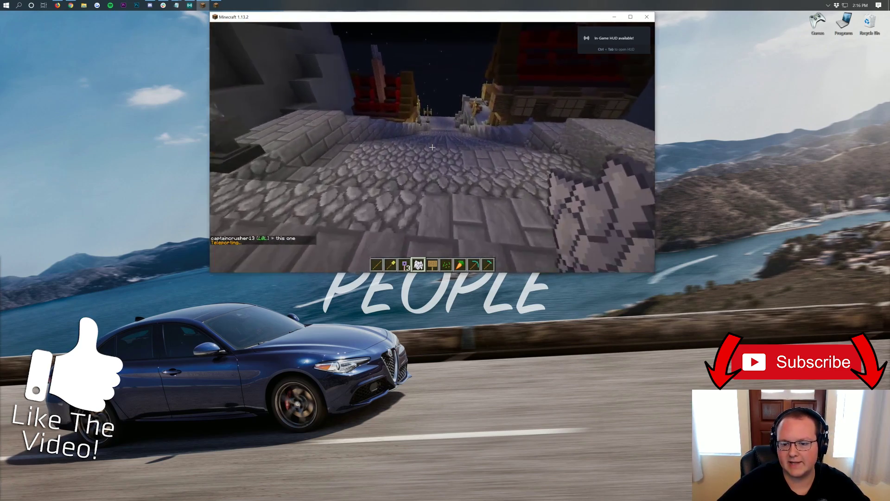
key(w)
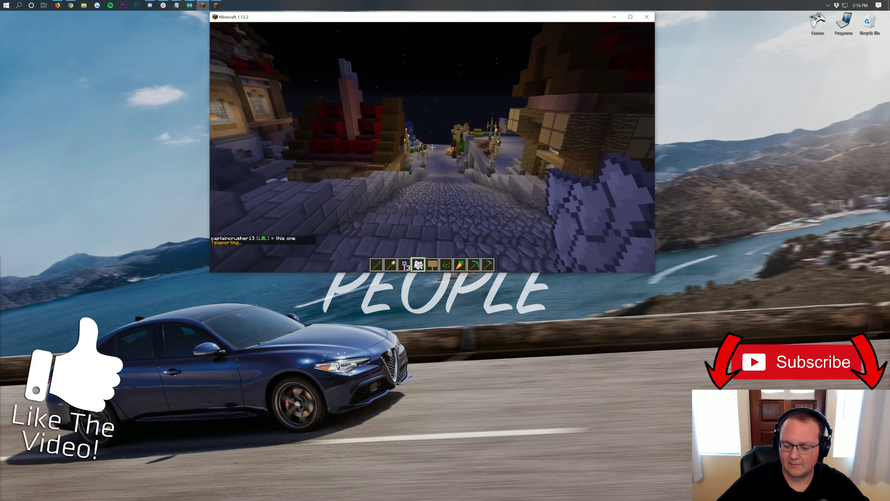
key(slash)
key(Return)
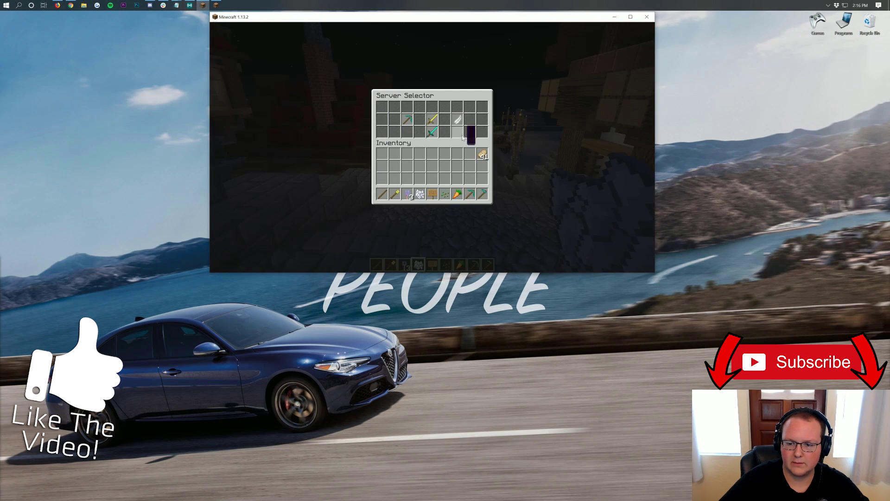
click(407, 120)
Step: Walk down the cobbled street past the fountain toward the hanging sign
key(w)
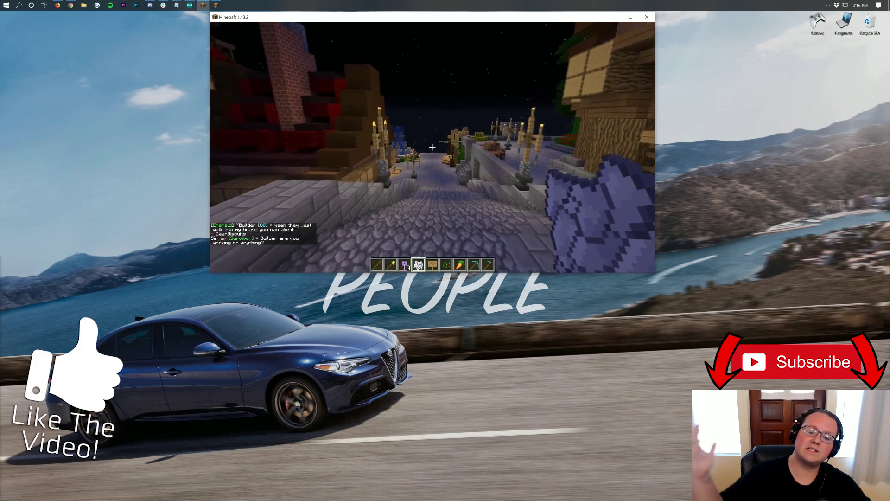
key(w)
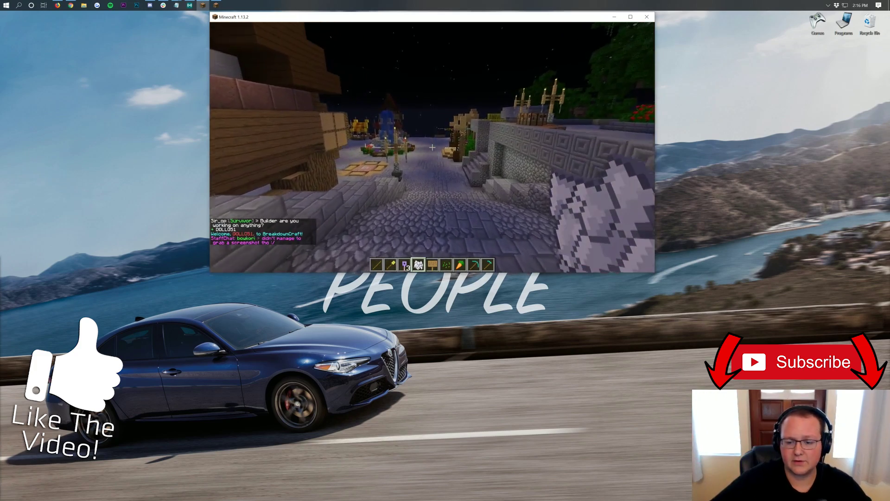
key(w)
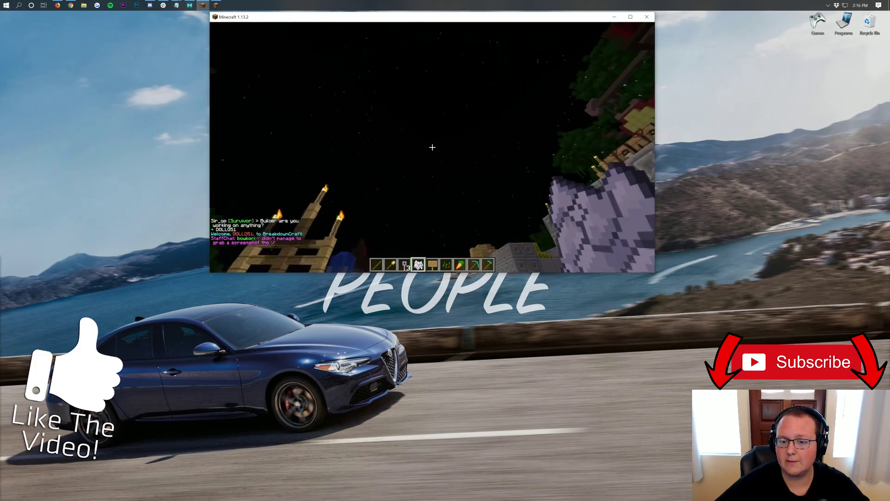
key(w)
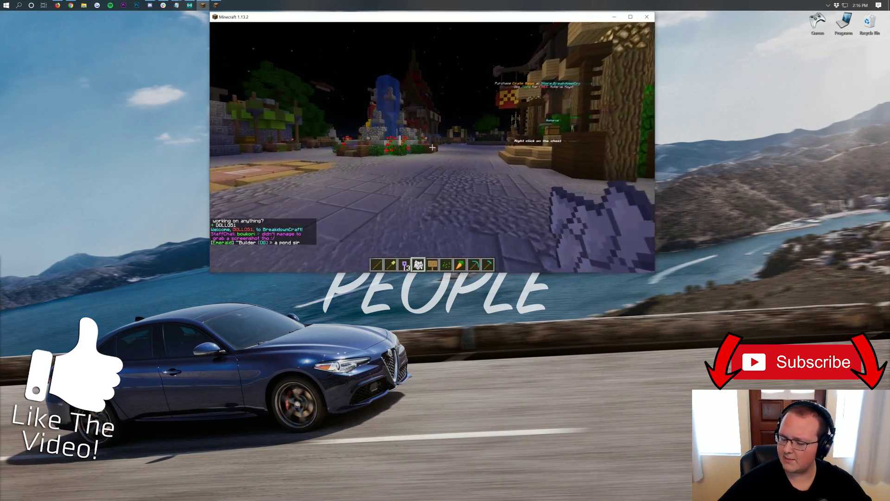
key(w)
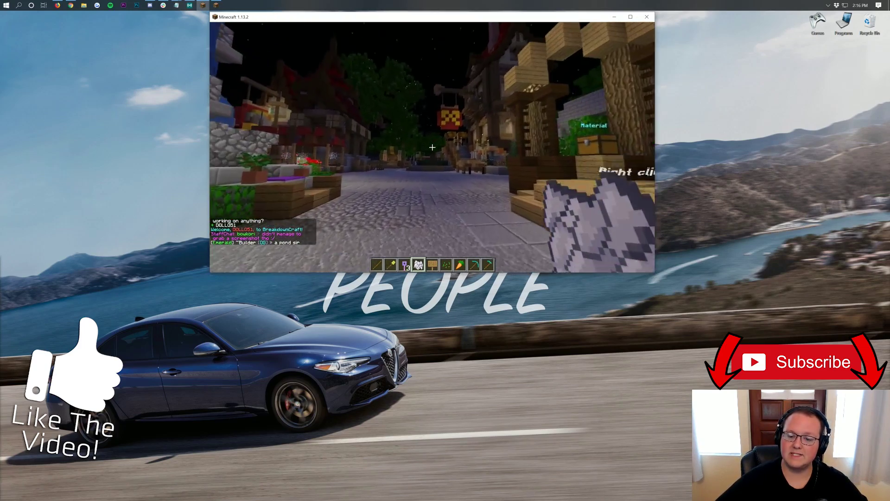
key(w)
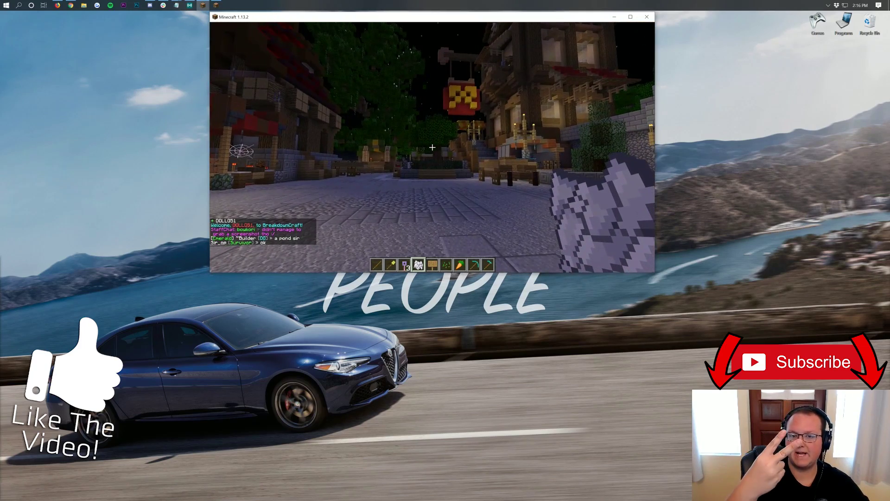